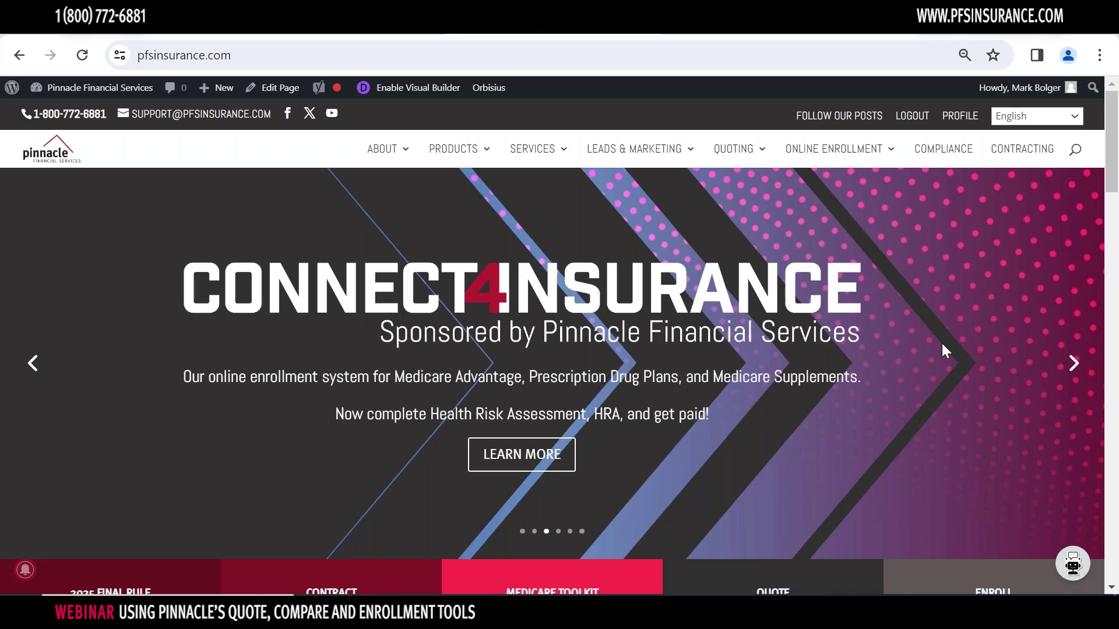
Go to the Medicare quoting section of the Pinnacle site and open its Medicare quote tool
mouse_move(795, 157)
mouse_move(725, 152)
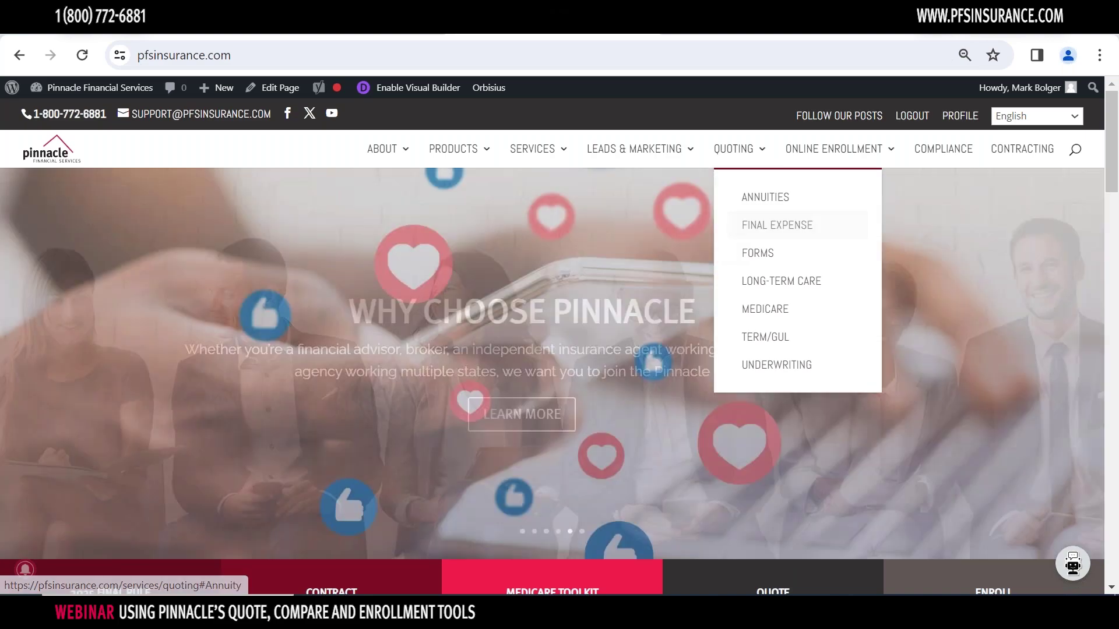
mouse_move(839, 149)
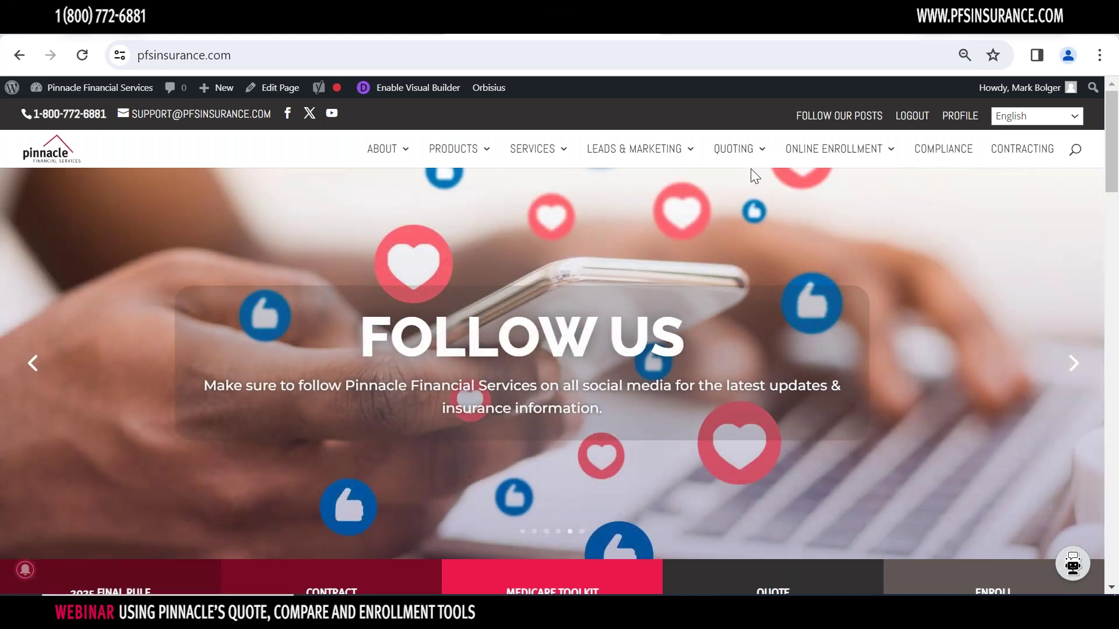
left_click(744, 311)
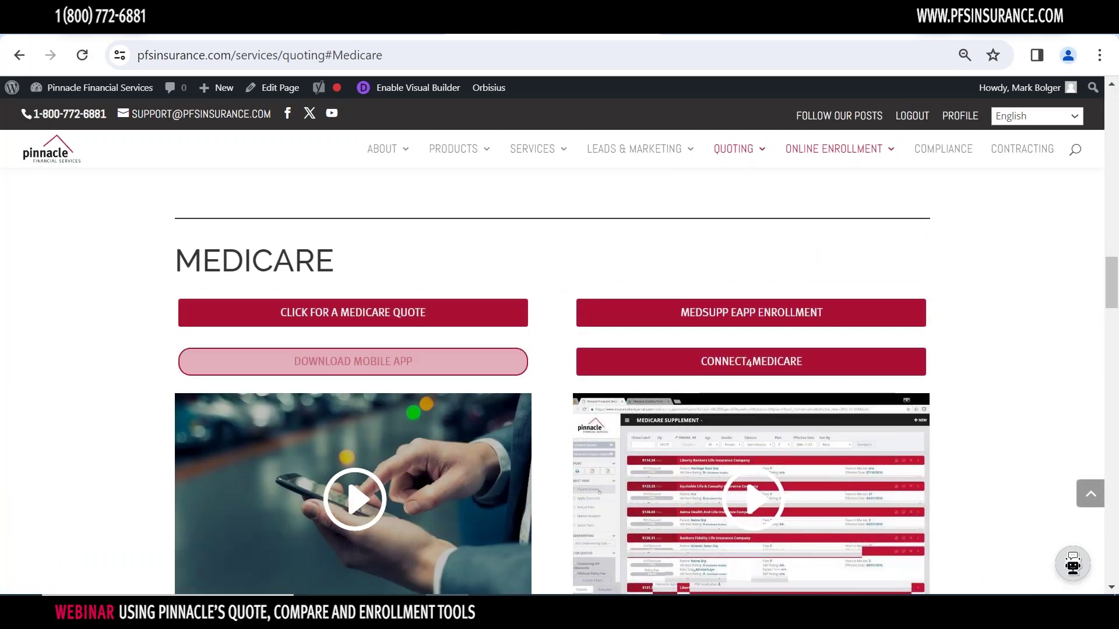
left_click(432, 312)
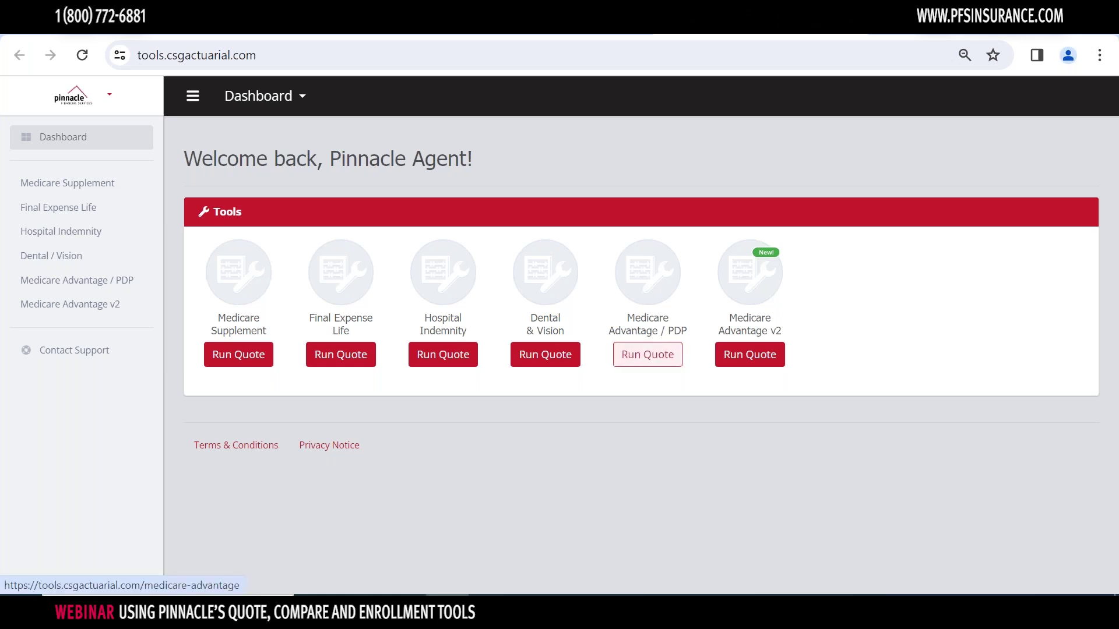
Run a Medicare Supplement quote for zip code 18974, keeping the default age, gender, tobacco and plan settings
left_click(233, 356)
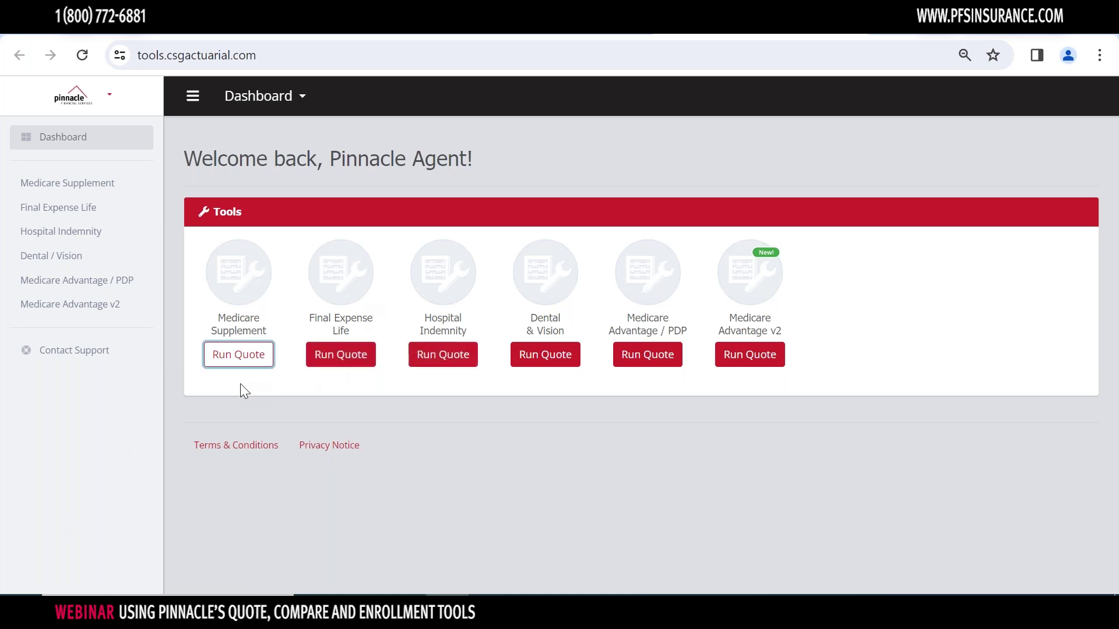
left_click(236, 356)
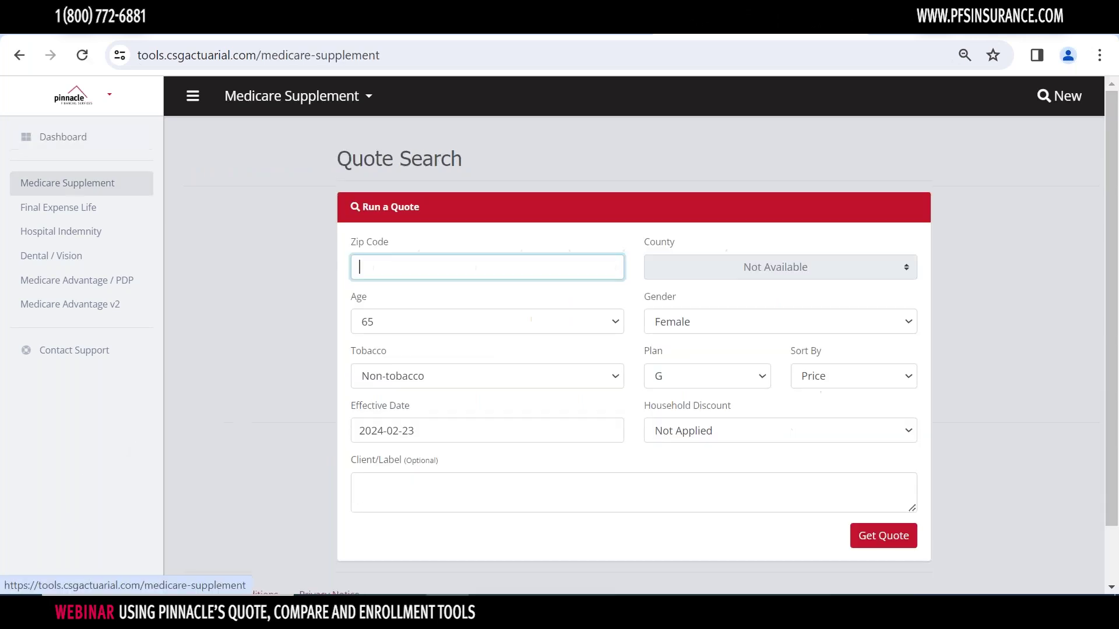
left_click(389, 273)
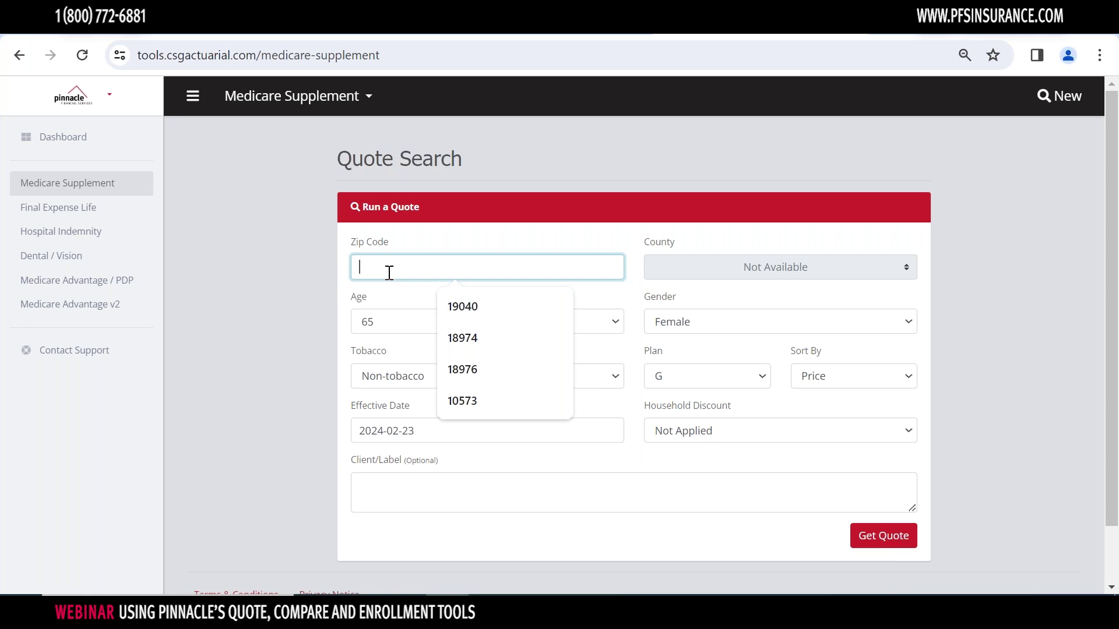
type("18974")
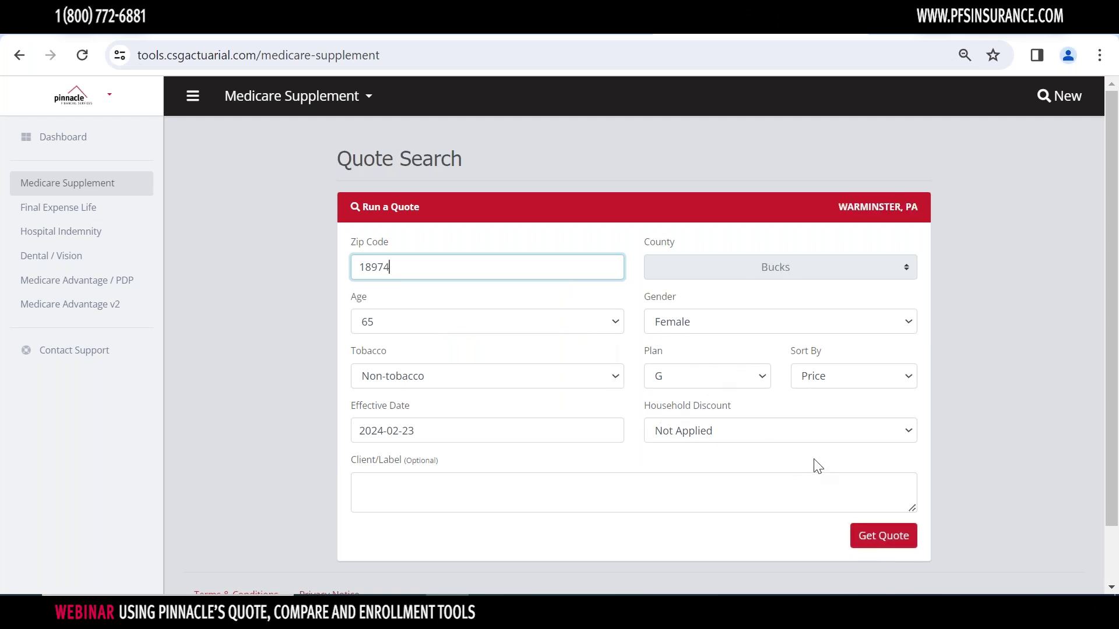
left_click(869, 536)
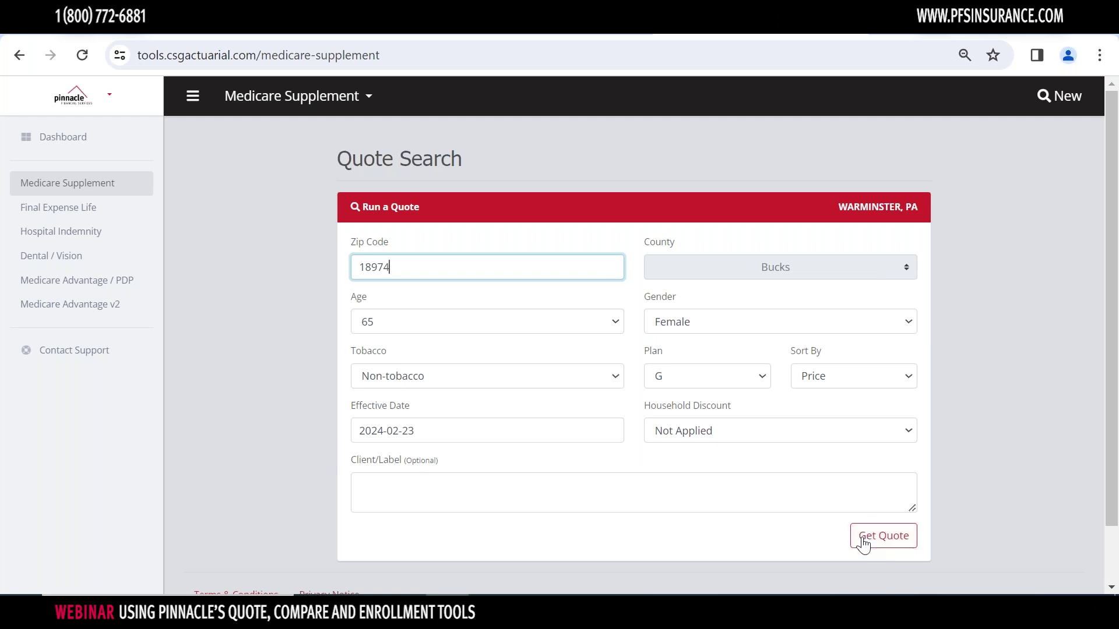
left_click(867, 541)
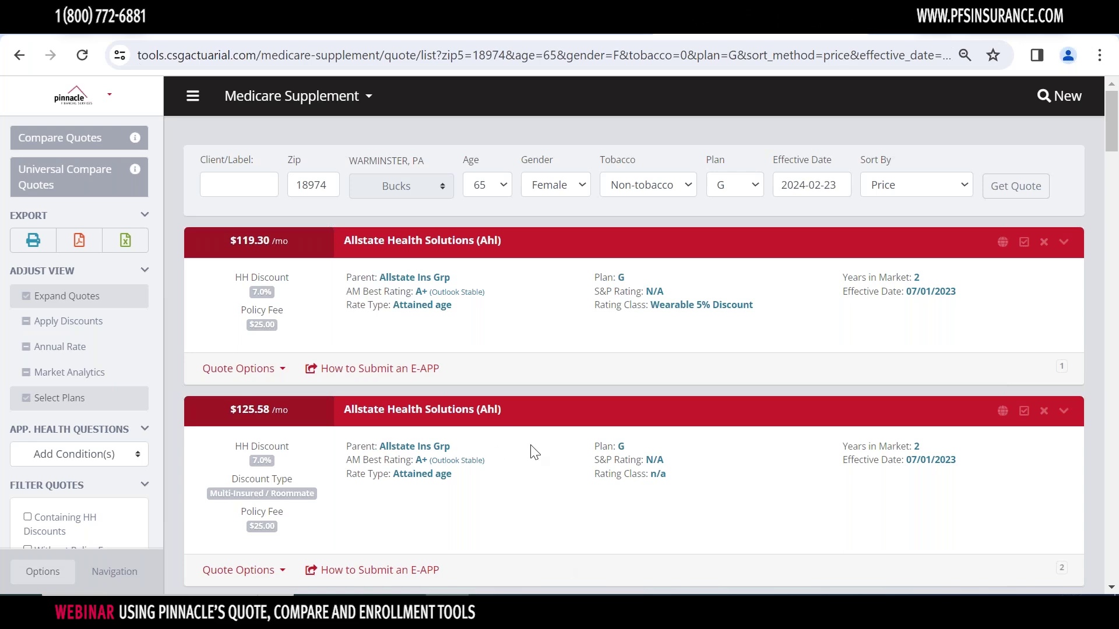
Turn on Market Analytics for the quote list and review the carriers' age increases, increase history and market data
scroll(449, 346, "down", 7)
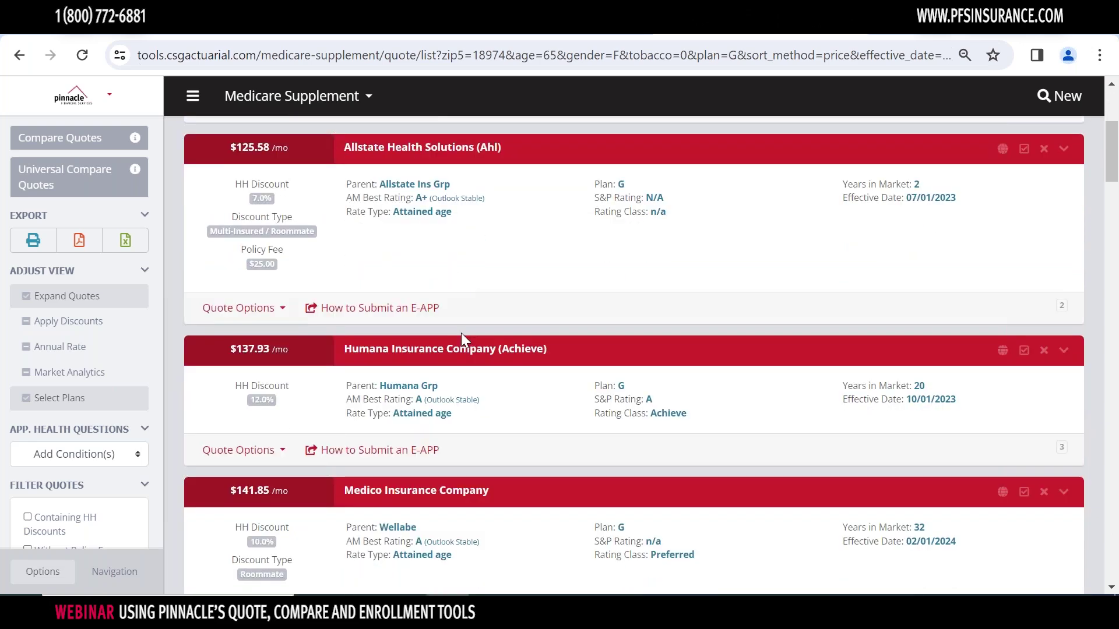
scroll(467, 339, "down", 7)
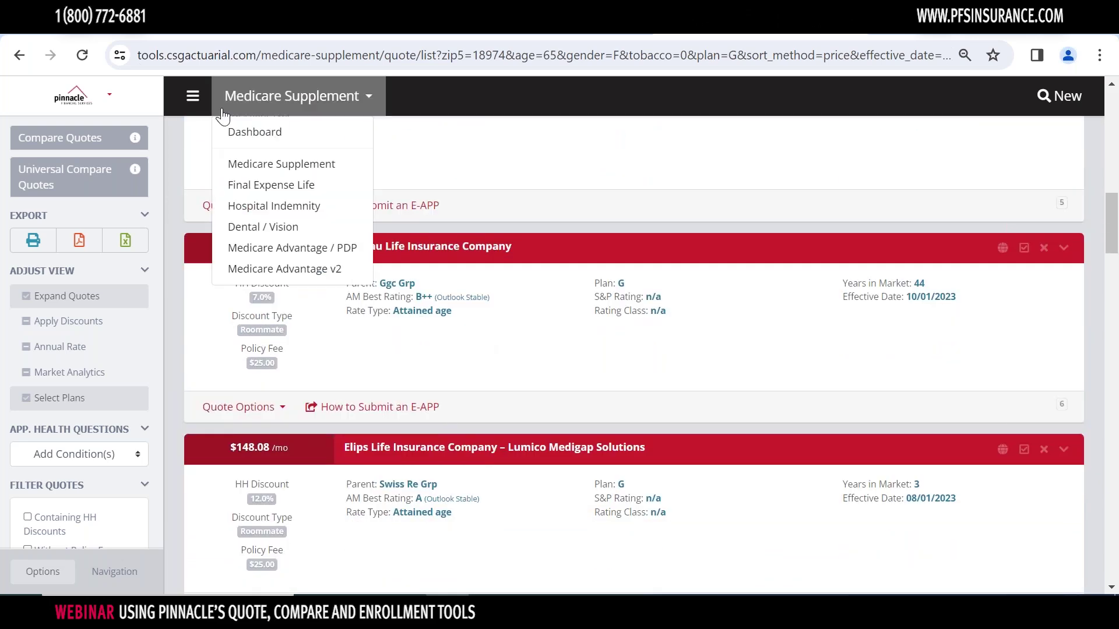
mouse_move(65, 330)
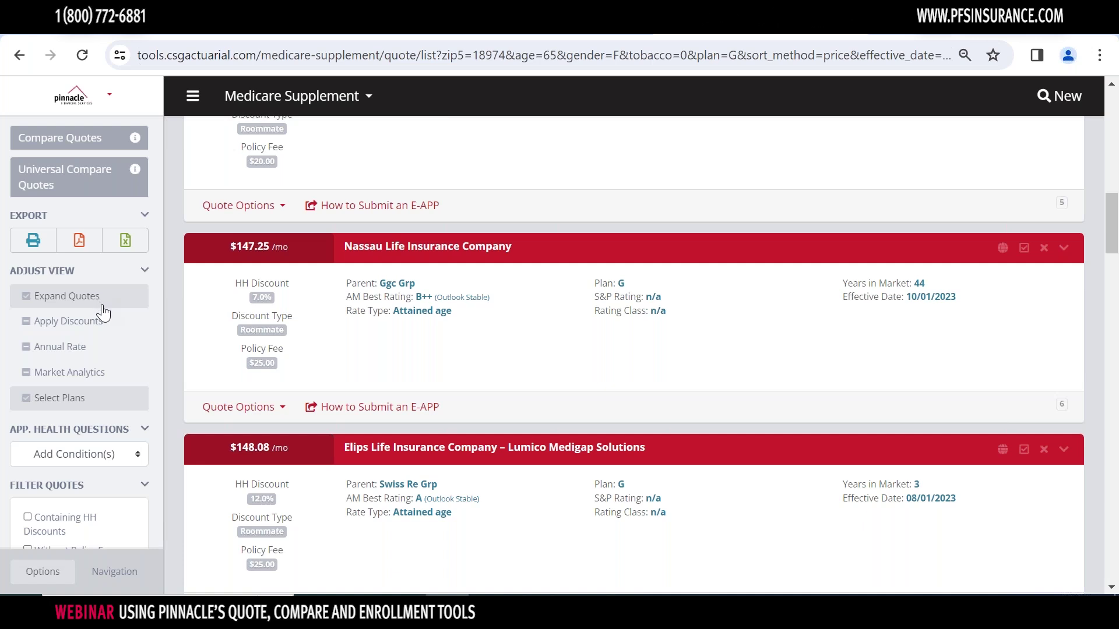
left_click(58, 373)
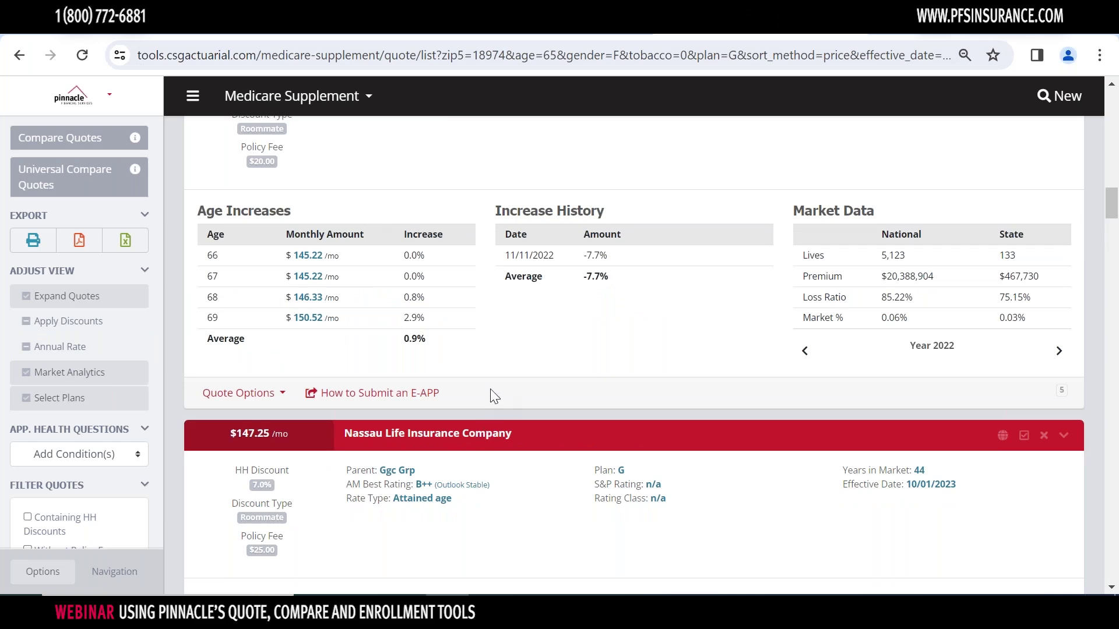
scroll(490, 389, "down", 3)
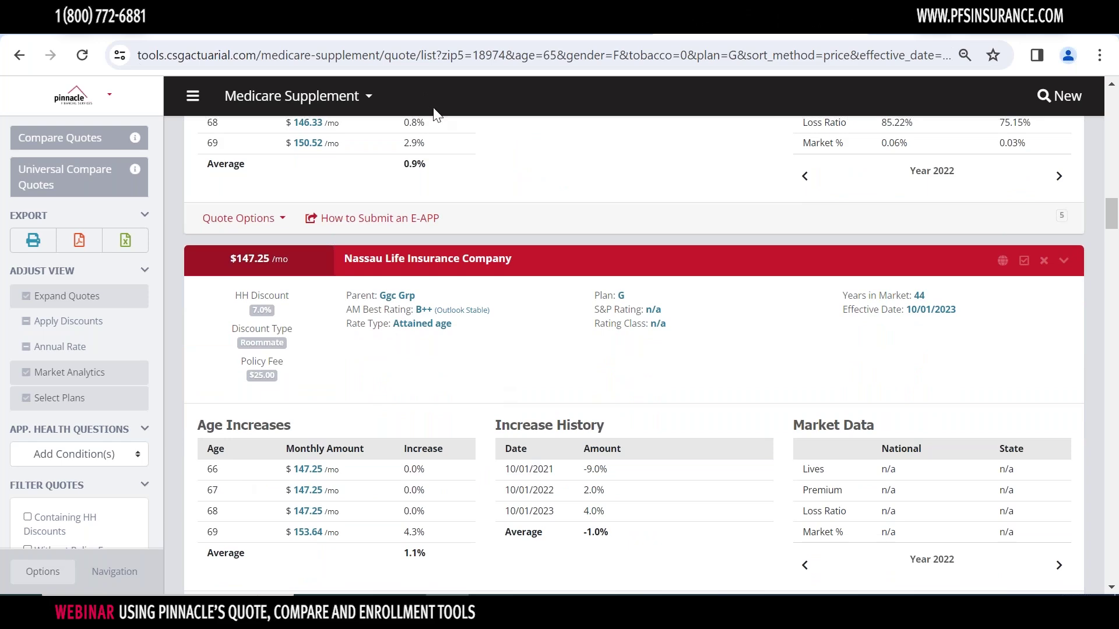
scroll(341, 297, "down", 6)
scroll(338, 313, "up", 13)
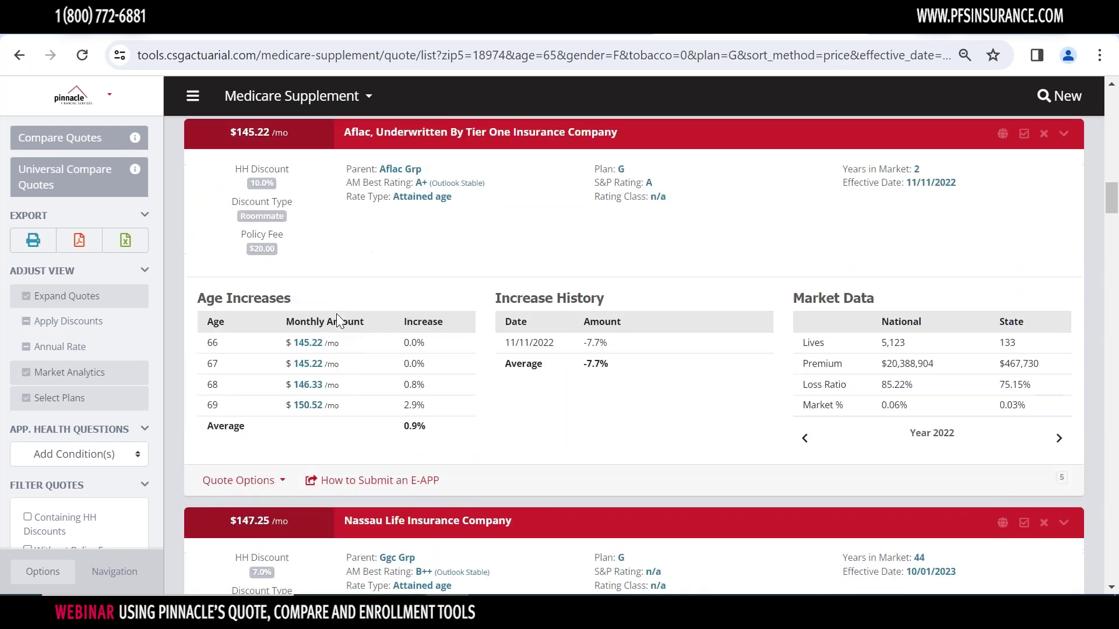
scroll(345, 321, "up", 1)
Apply discounts to the Medicare Supplement quotes and turn off Market Analytics
mouse_move(18, 320)
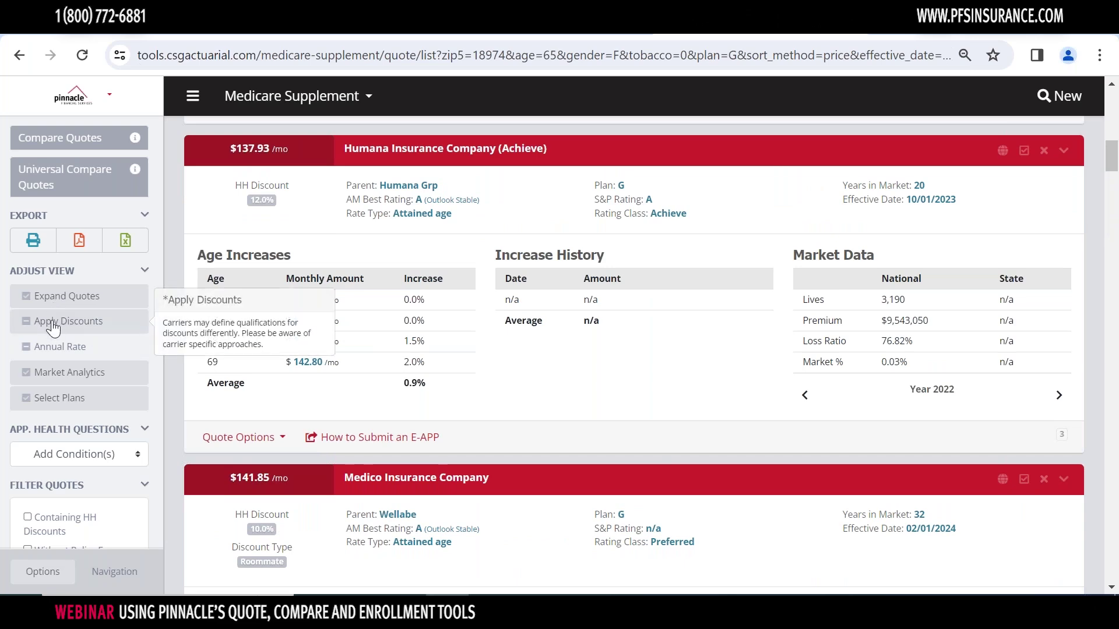
left_click(52, 328)
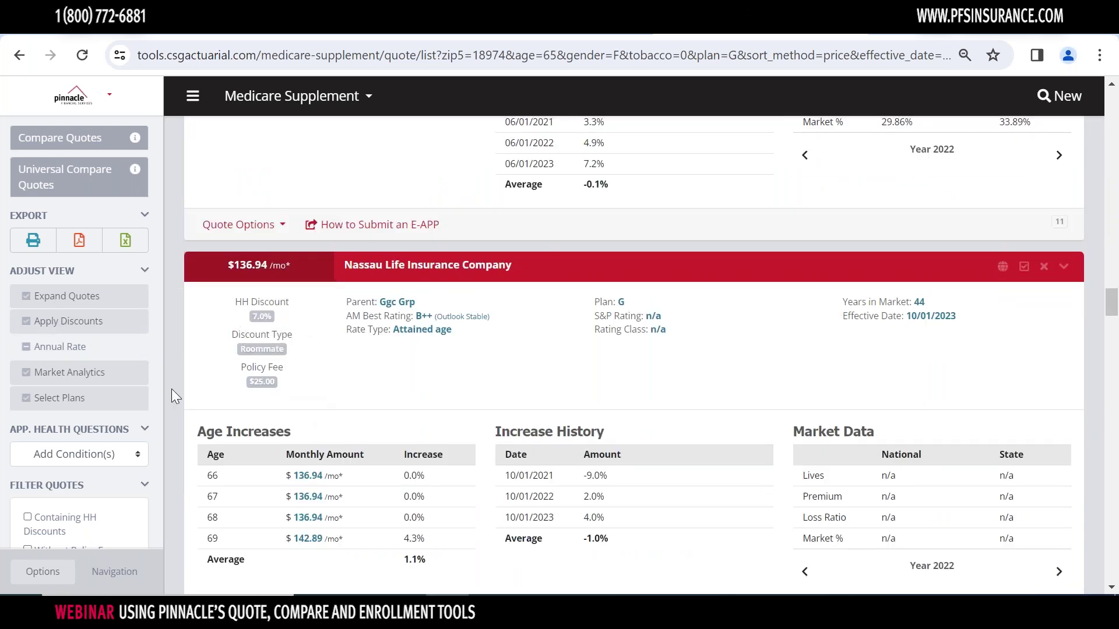
left_click_drag(42, 373, 46, 373)
scroll(309, 323, "up", 20)
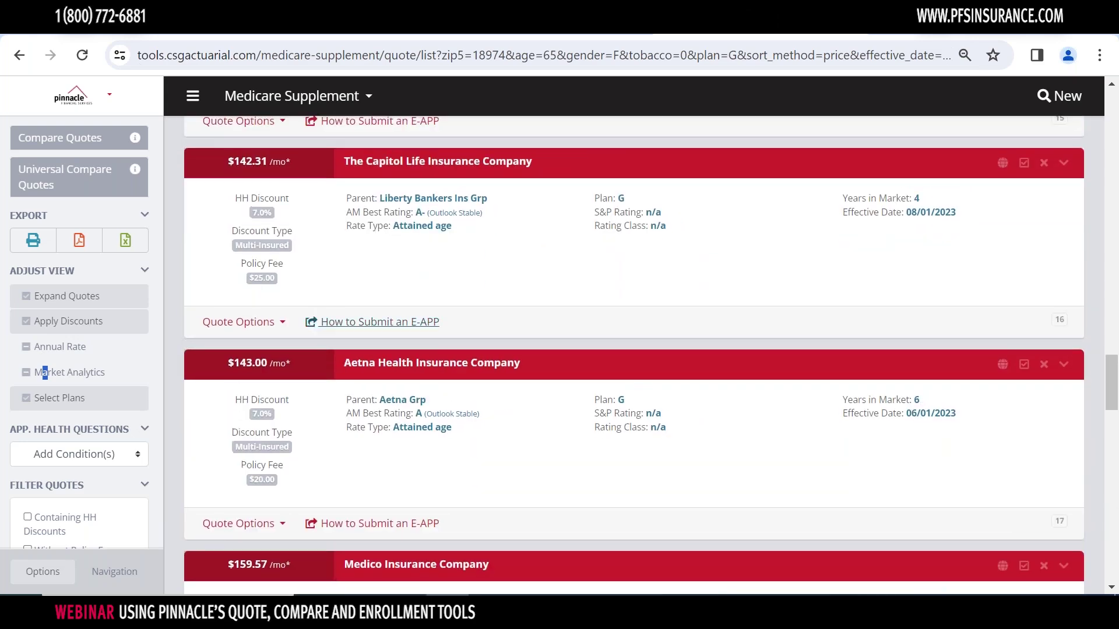
scroll(356, 291, "up", 20)
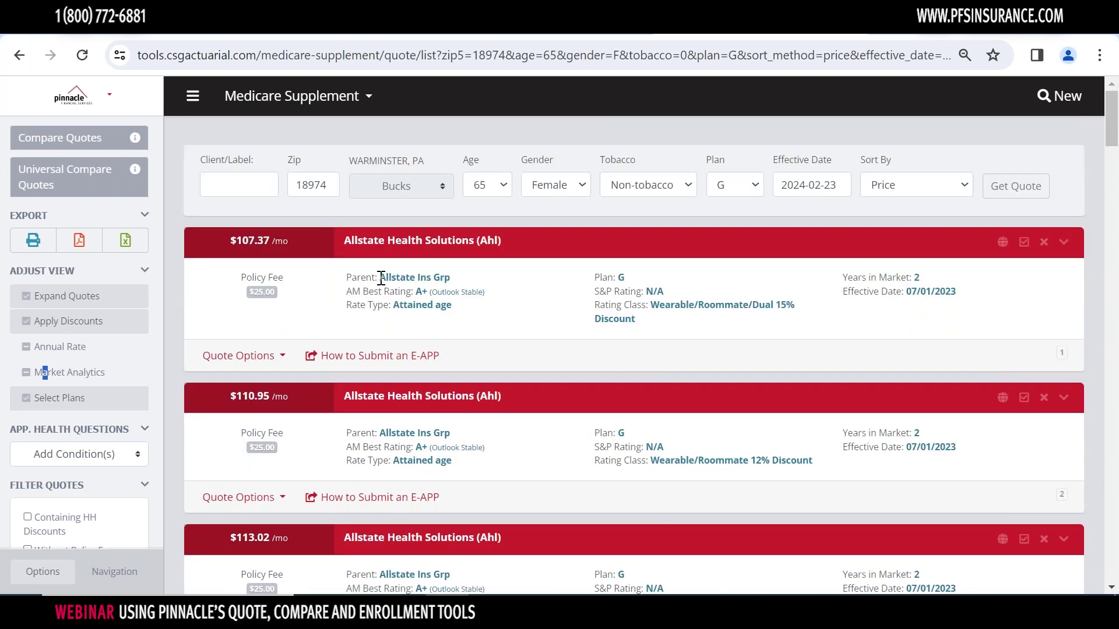
Select the $107.37 Allstate, $121.14 Humana Achieve and $125.71 AARP Plan G quotes for comparison
left_click(569, 247)
left_click(569, 247)
scroll(541, 420, "down", 5)
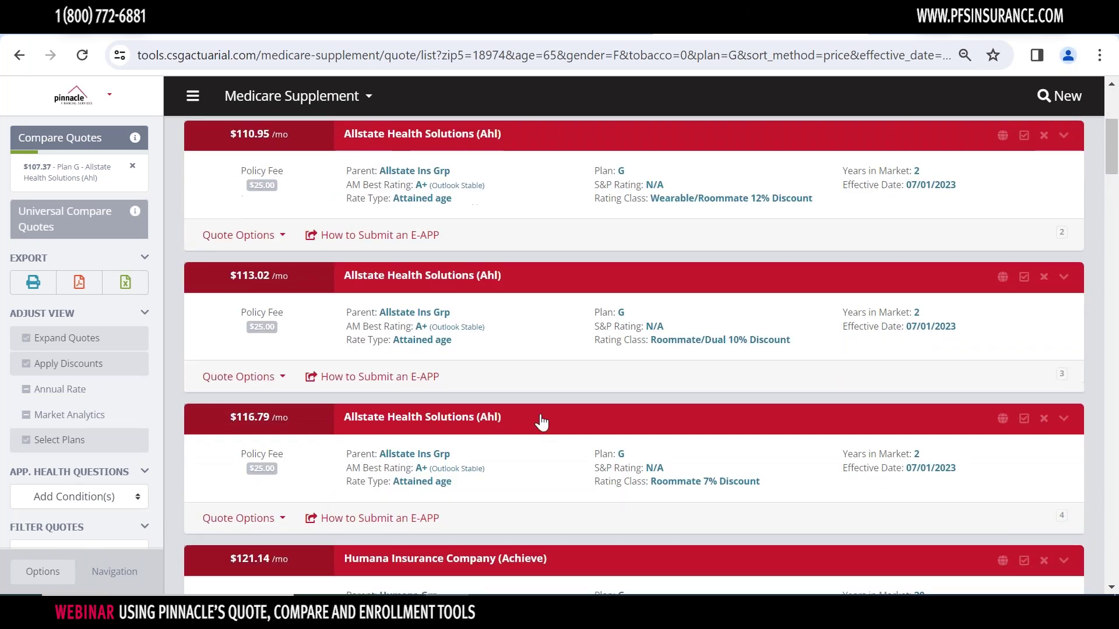
scroll(541, 419, "down", 4)
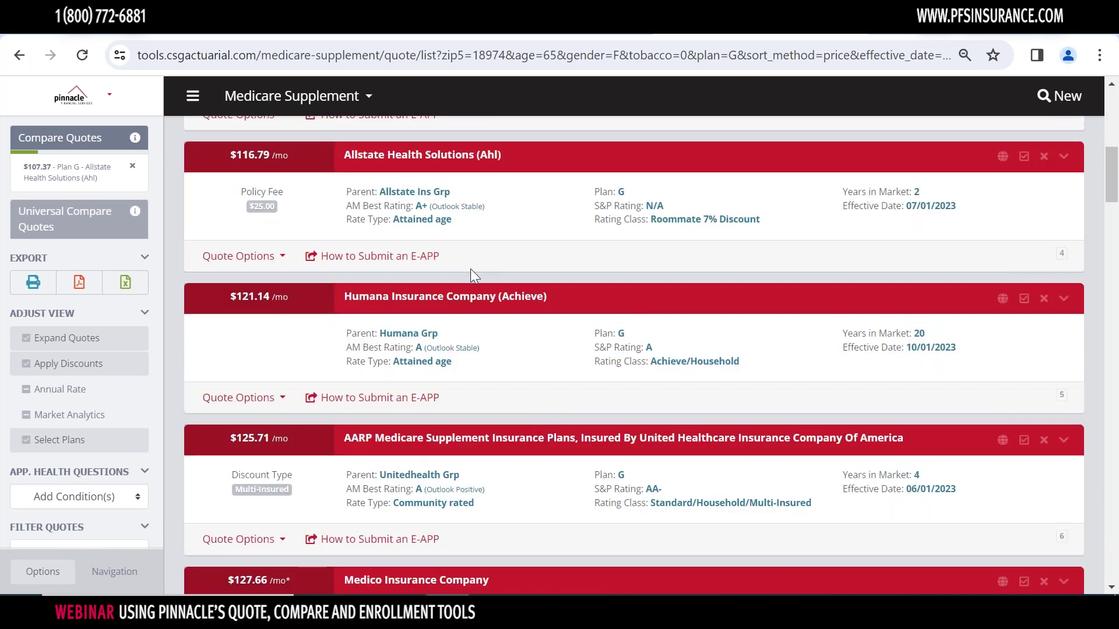
left_click(471, 306)
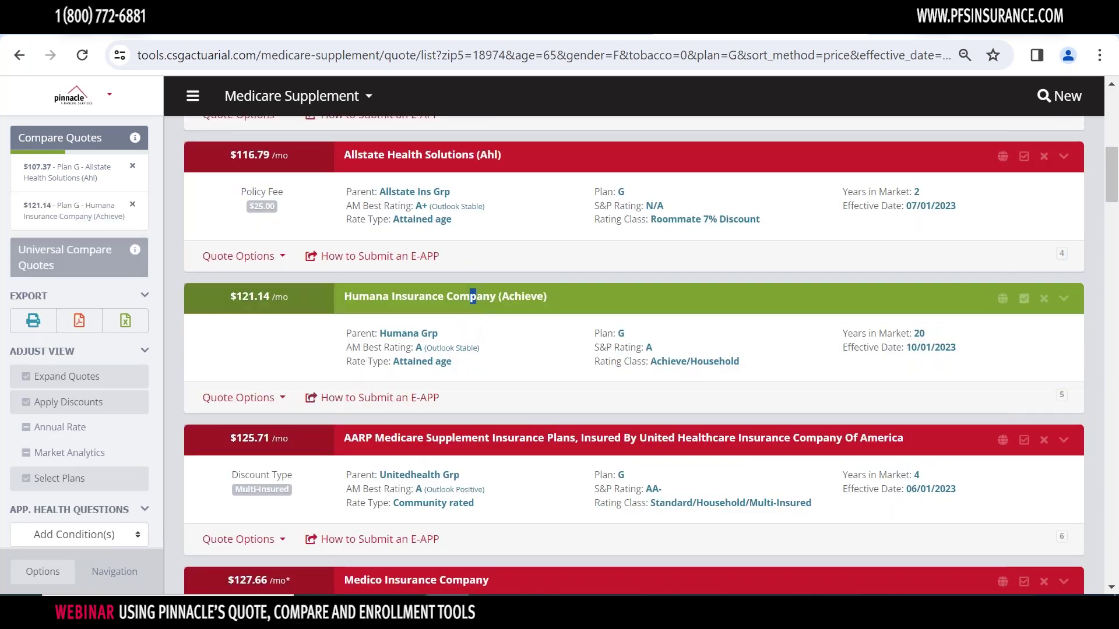
left_click(437, 446)
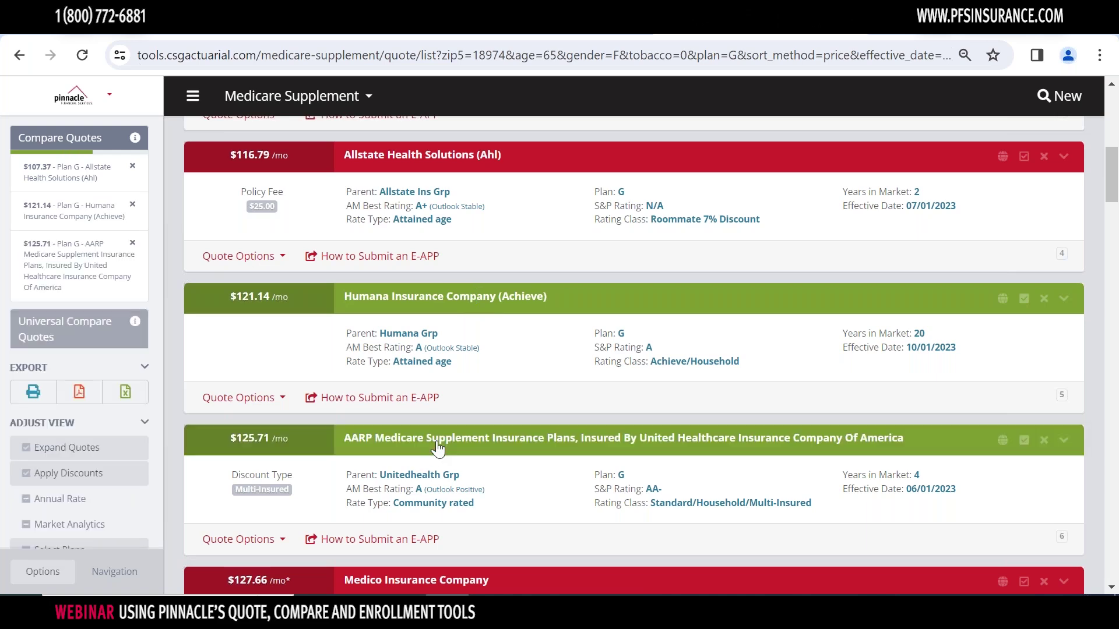
Open the comparison of the three selected quotes and review their rates, fees and rating classes
scroll(437, 446, "up", 9)
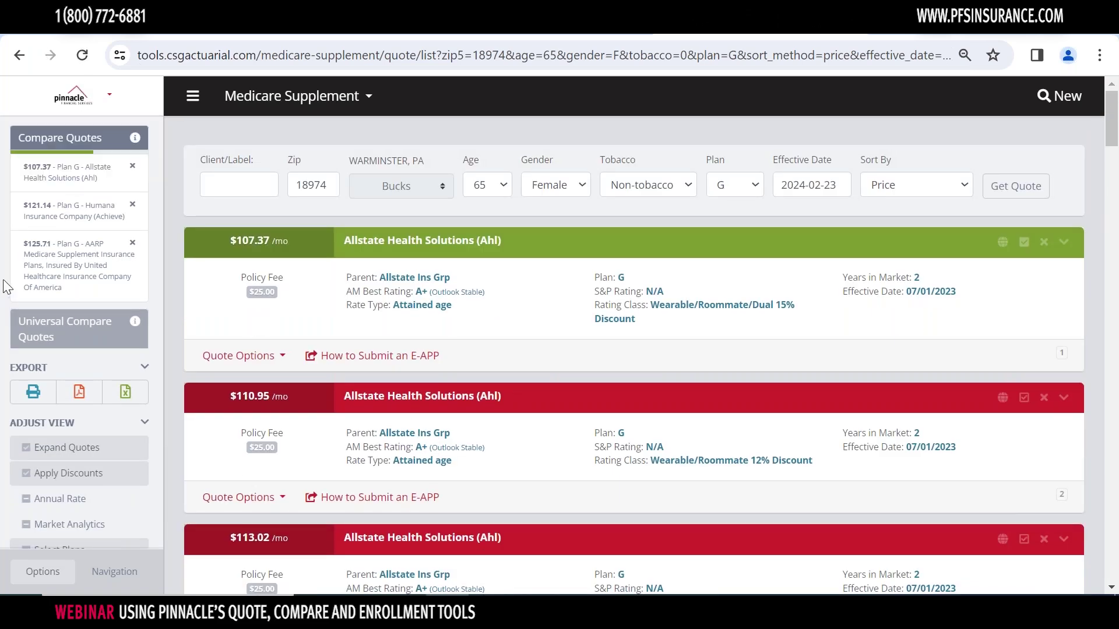
left_click(46, 161)
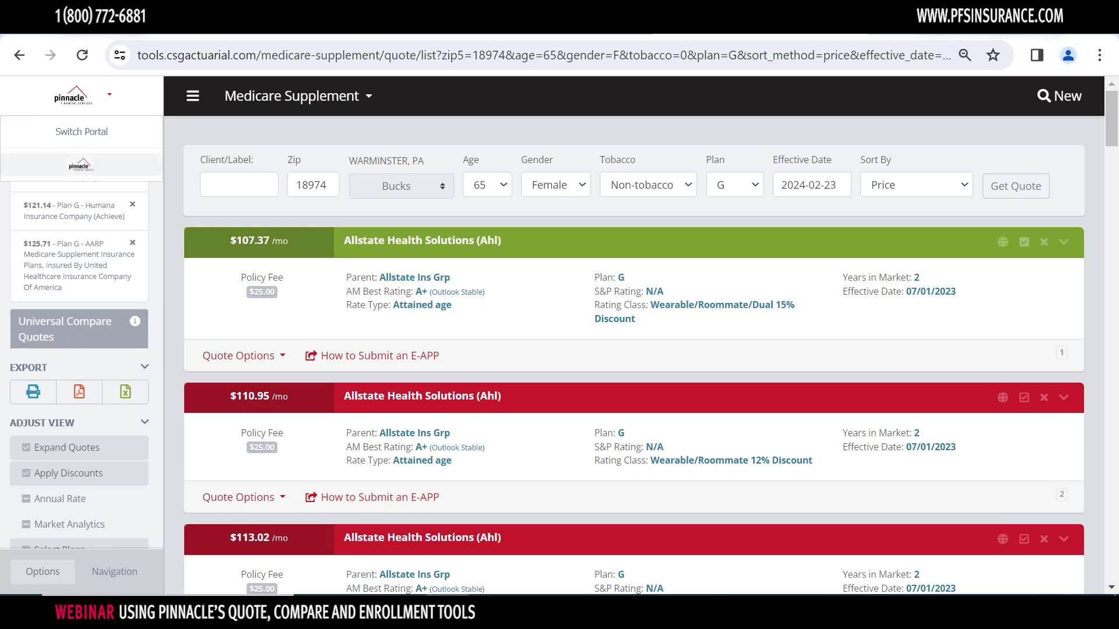
scroll(410, 249, "down", 2)
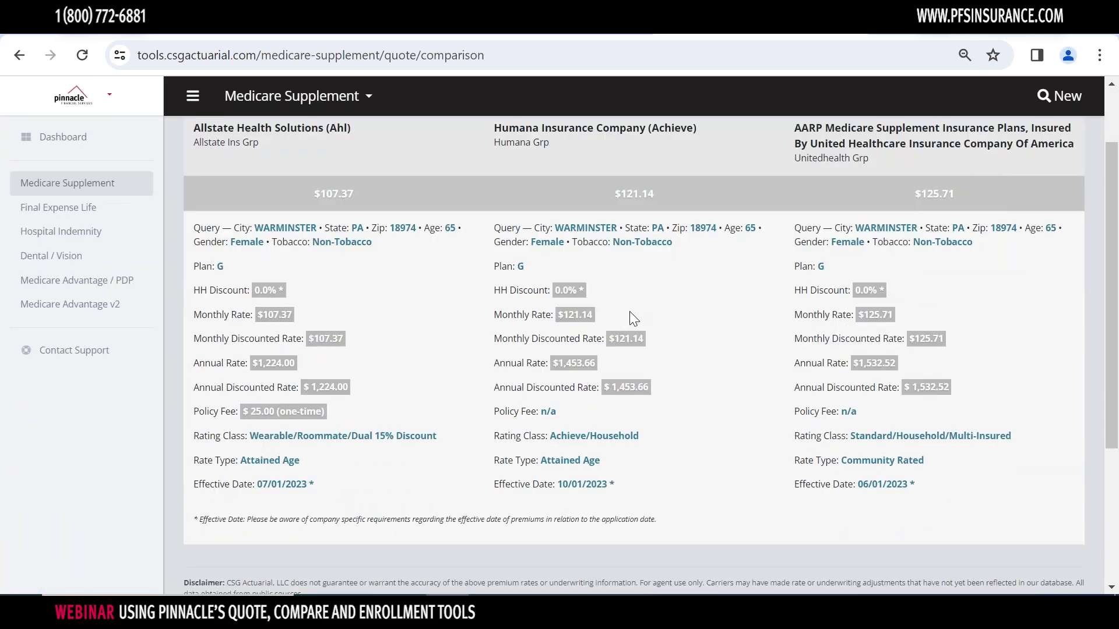
scroll(788, 315, "up", 2)
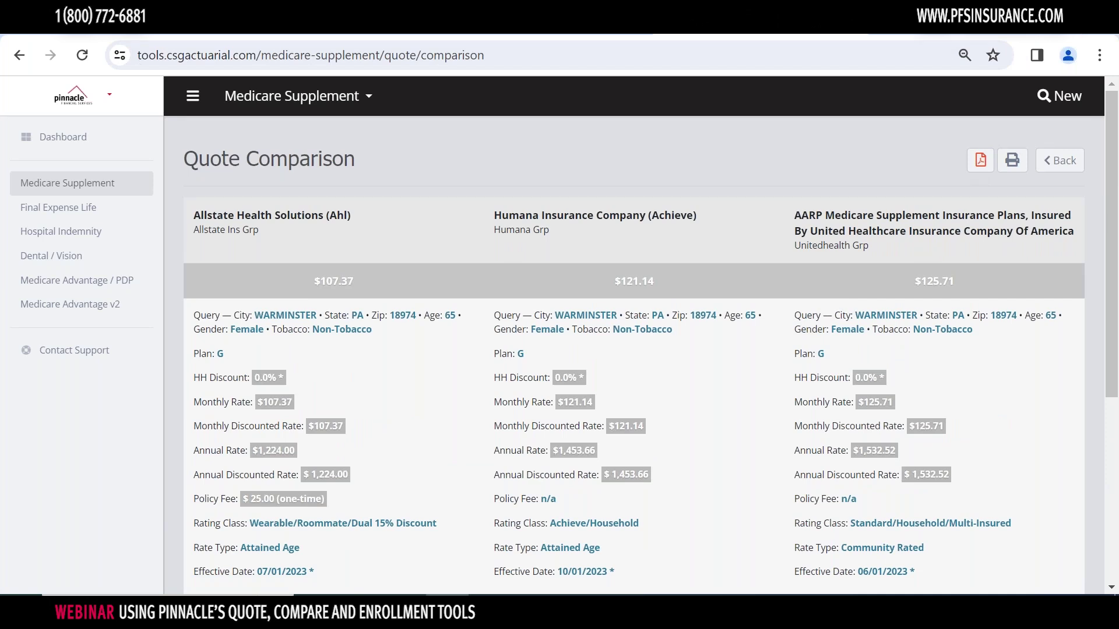
Return to the Pinnacle site's Medicare section, reopen the Medicare quote tool and start a Hospital Indemnity quote
left_click(489, 26)
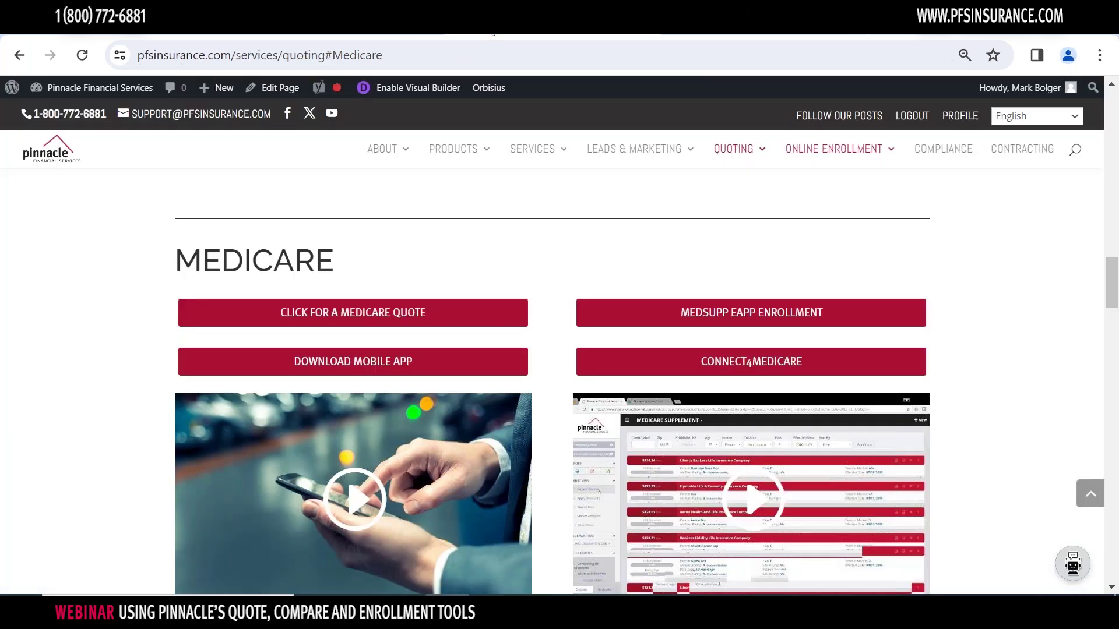
left_click(415, 324)
left_click(423, 357)
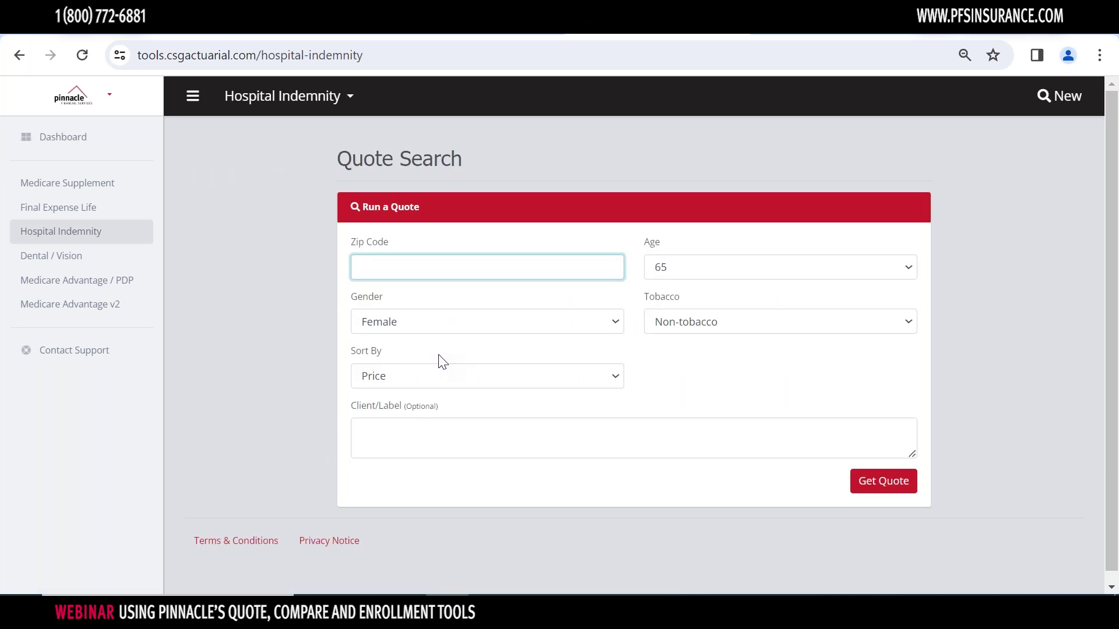
Get Hospital Indemnity quotes for zip code 19131 and look through the listed plans and their included benefits
type("19")
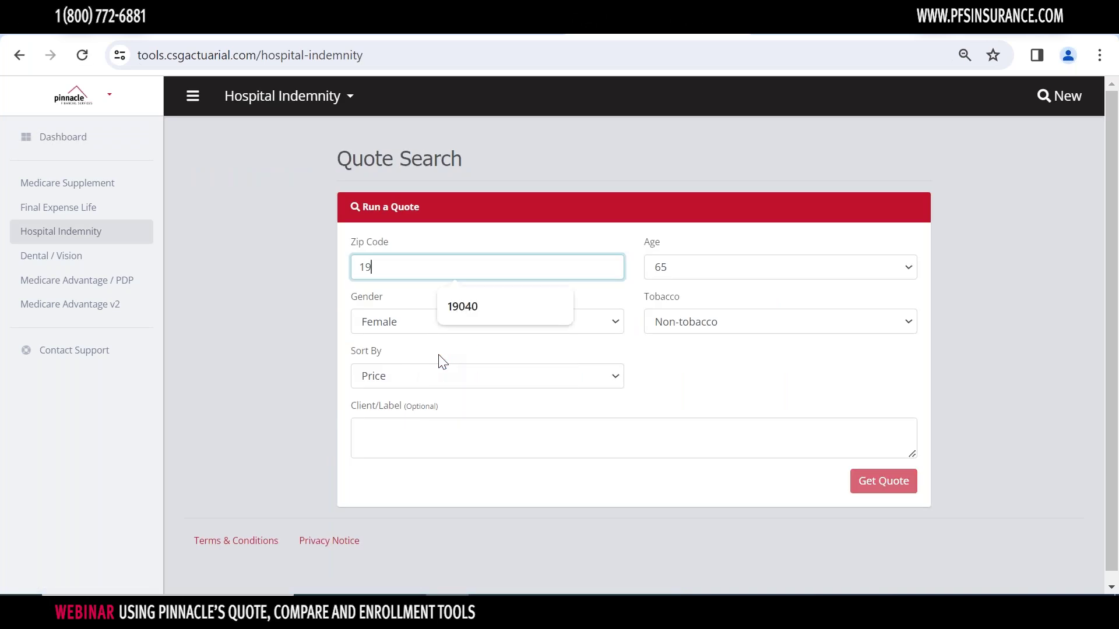
type("131")
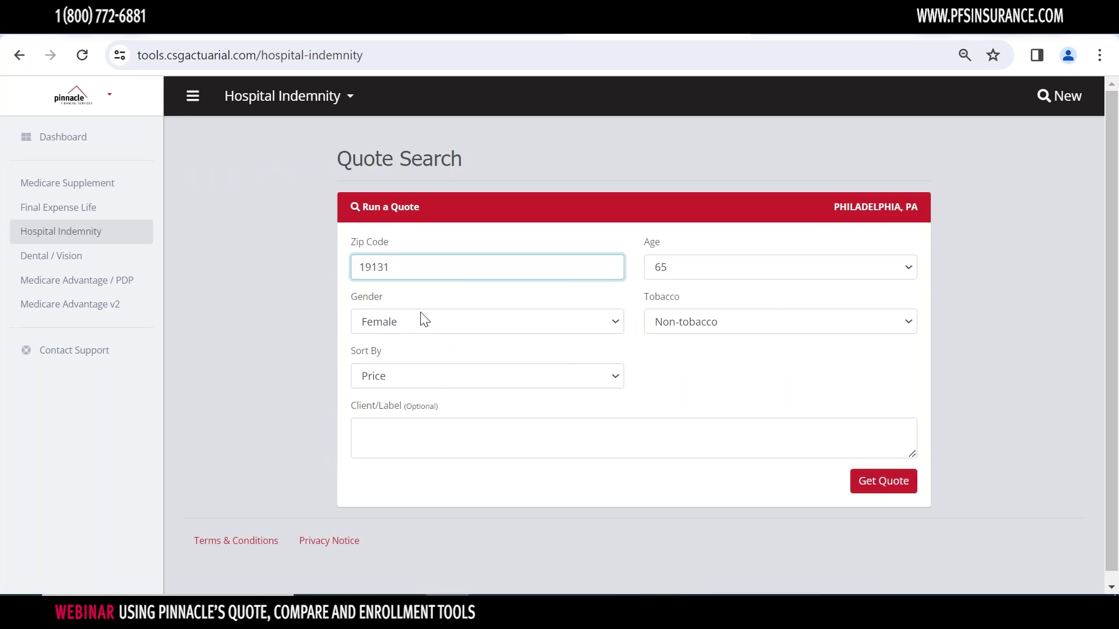
left_click(876, 490)
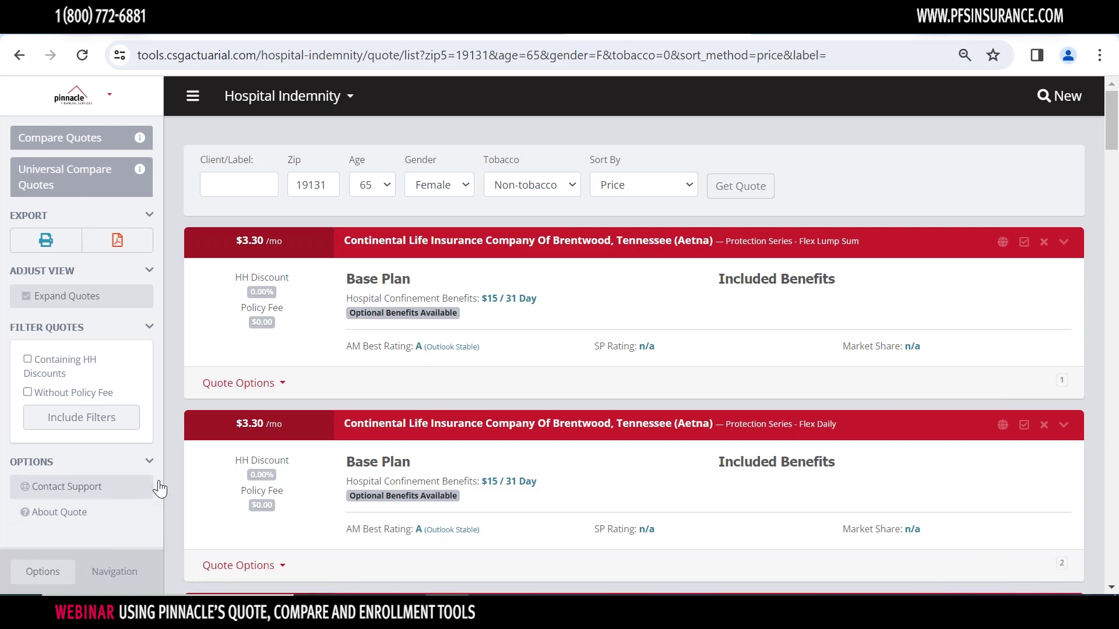
scroll(341, 443, "down", 6)
scroll(345, 436, "down", 3)
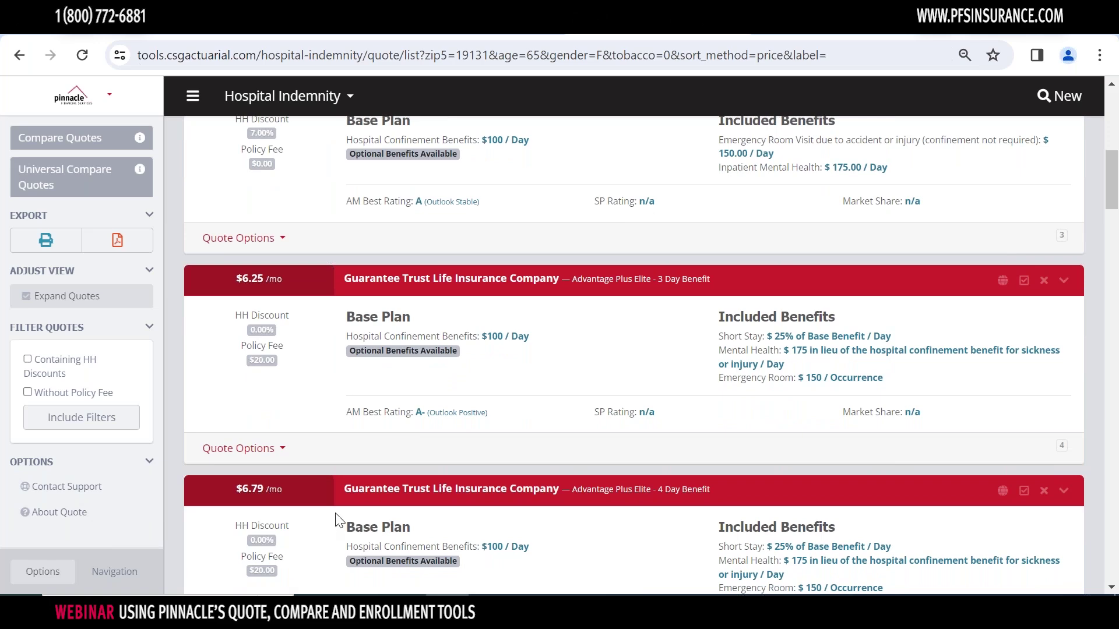
scroll(338, 516, "down", 6)
scroll(341, 516, "down", 6)
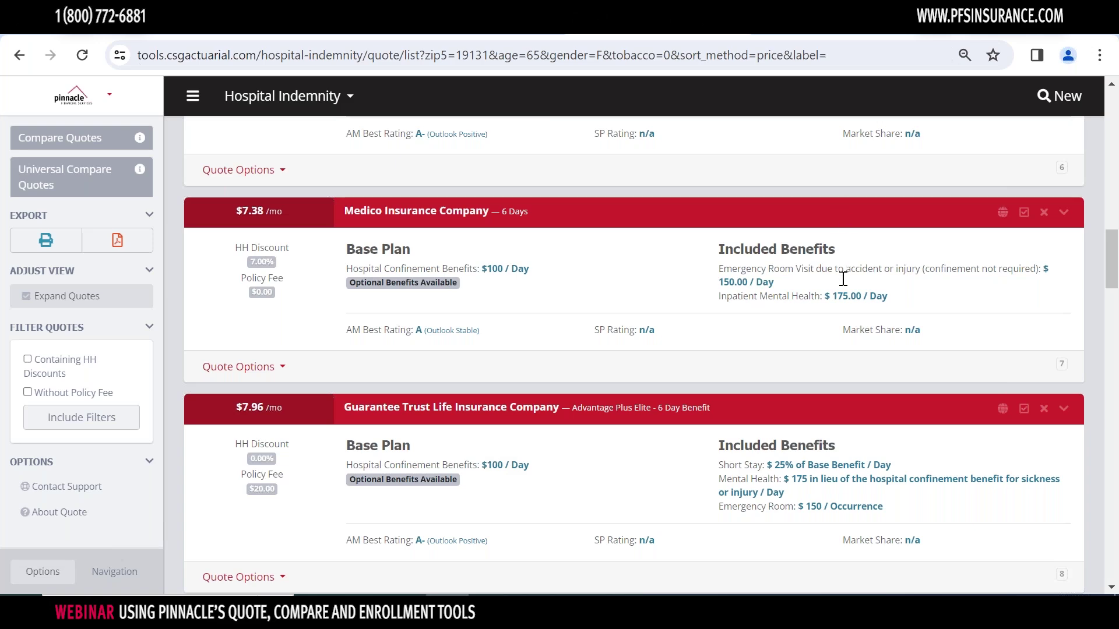
Open the plan details of the $8.43 Guarantee Trust Life Advantage Plus Elite - 7 Day Benefit quote
scroll(843, 275, "down", 3)
scroll(839, 302, "down", 6)
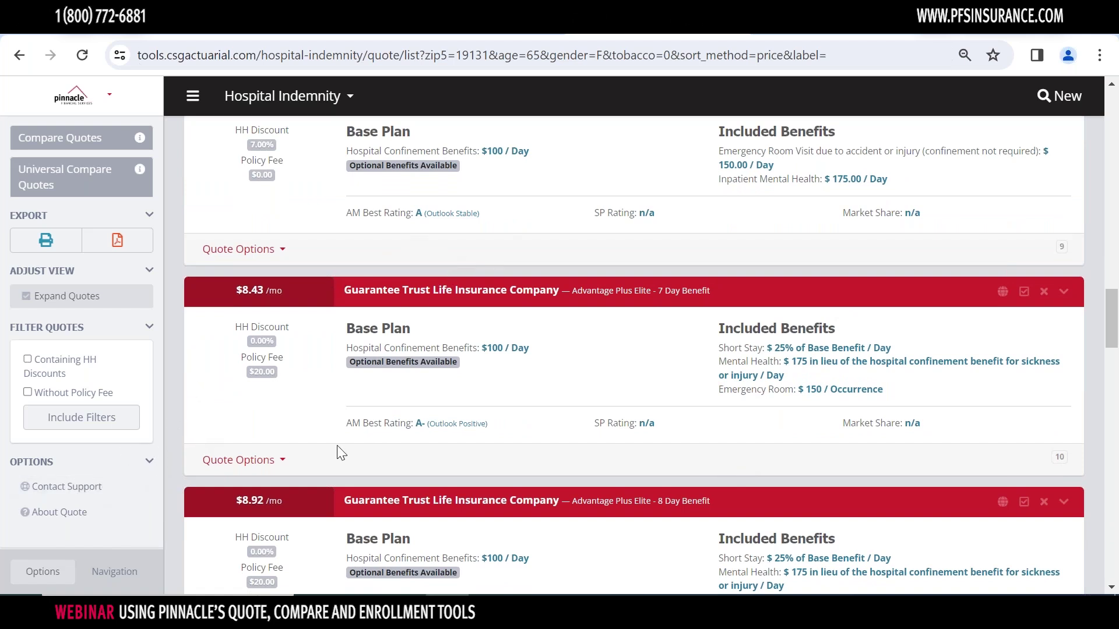
left_click(265, 461)
left_click(232, 487)
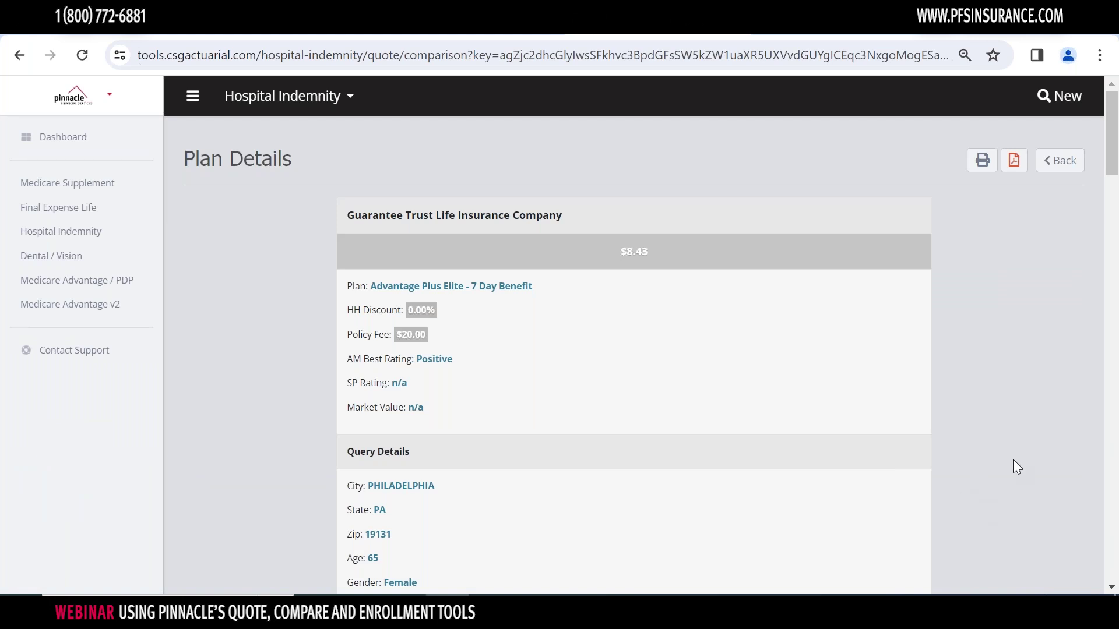
Set the base plan's Hospital Confinement benefit amount to $270 / Day and check the plan's updated premium
scroll(473, 306, "down", 2)
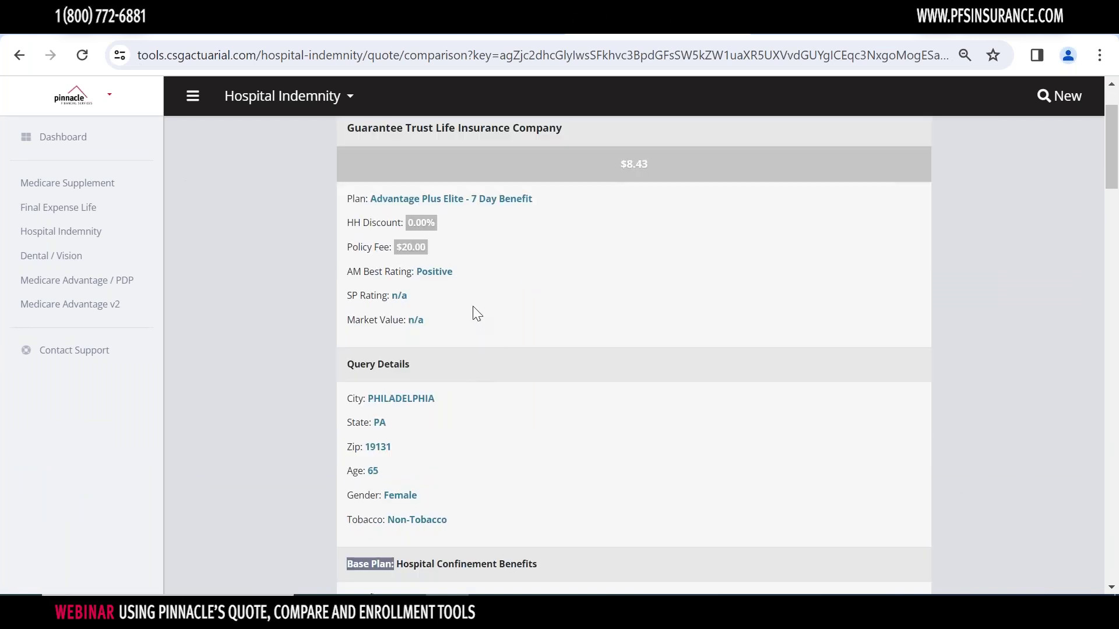
scroll(562, 314, "down", 3)
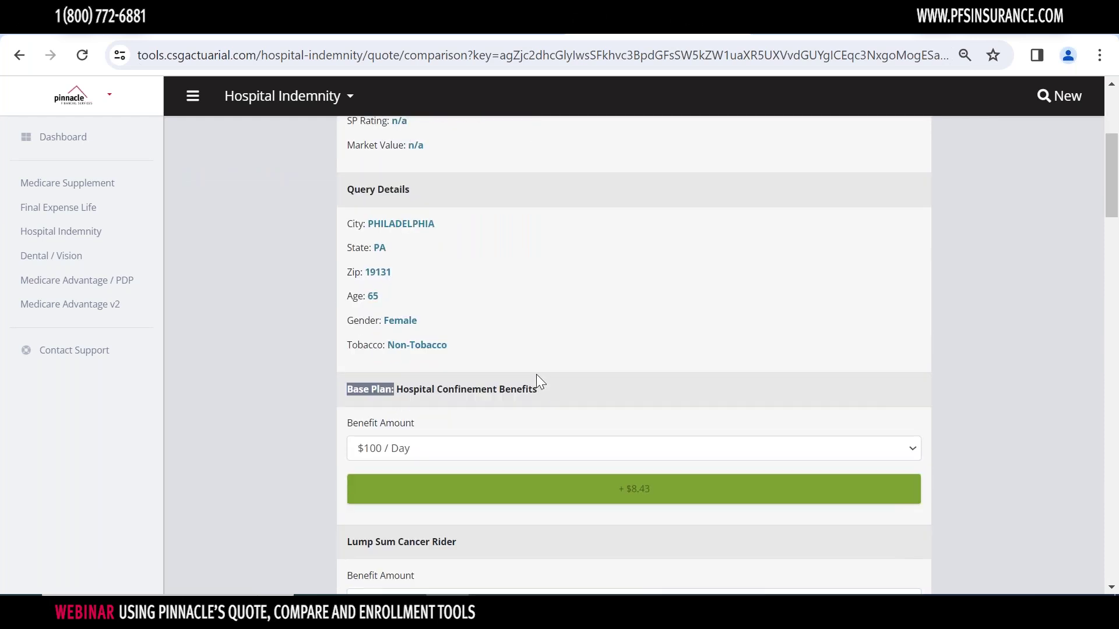
scroll(536, 379, "down", 2)
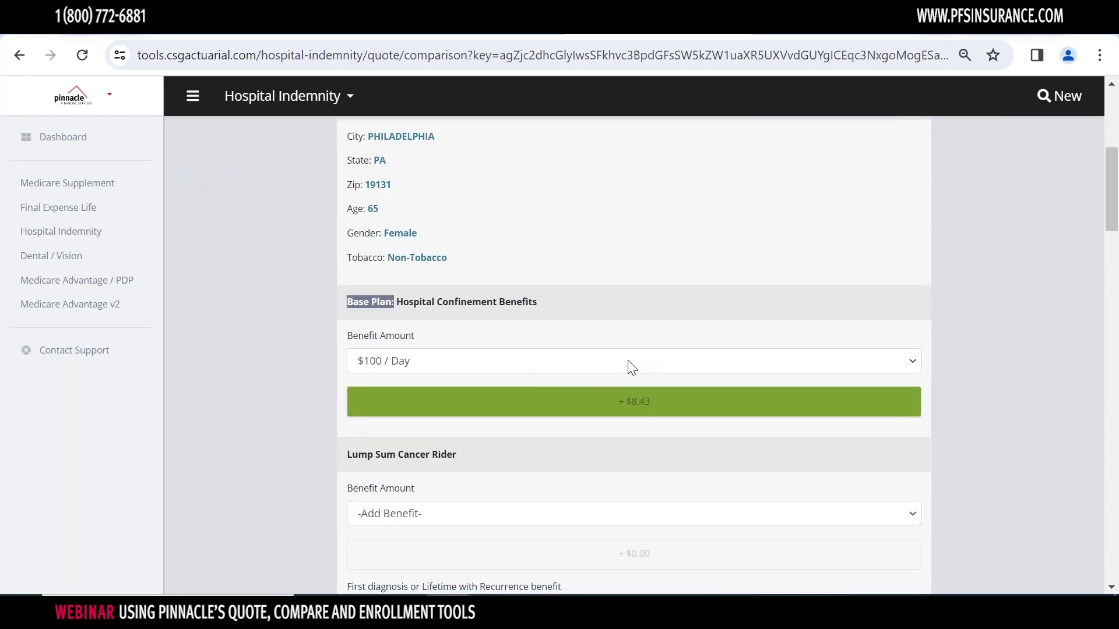
left_click(649, 362)
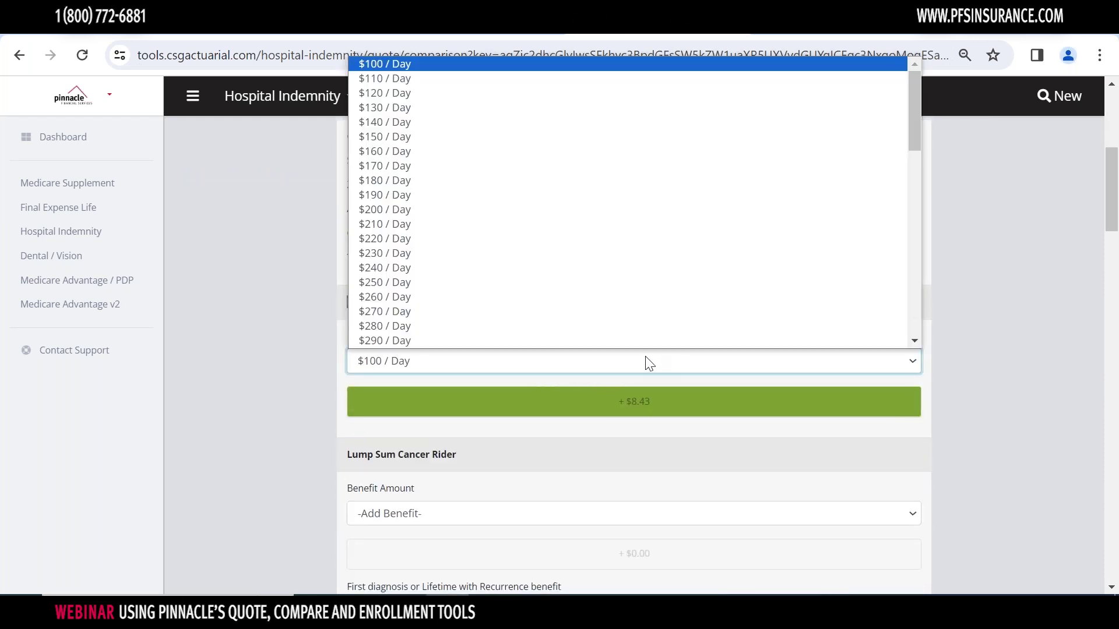
left_click(376, 314)
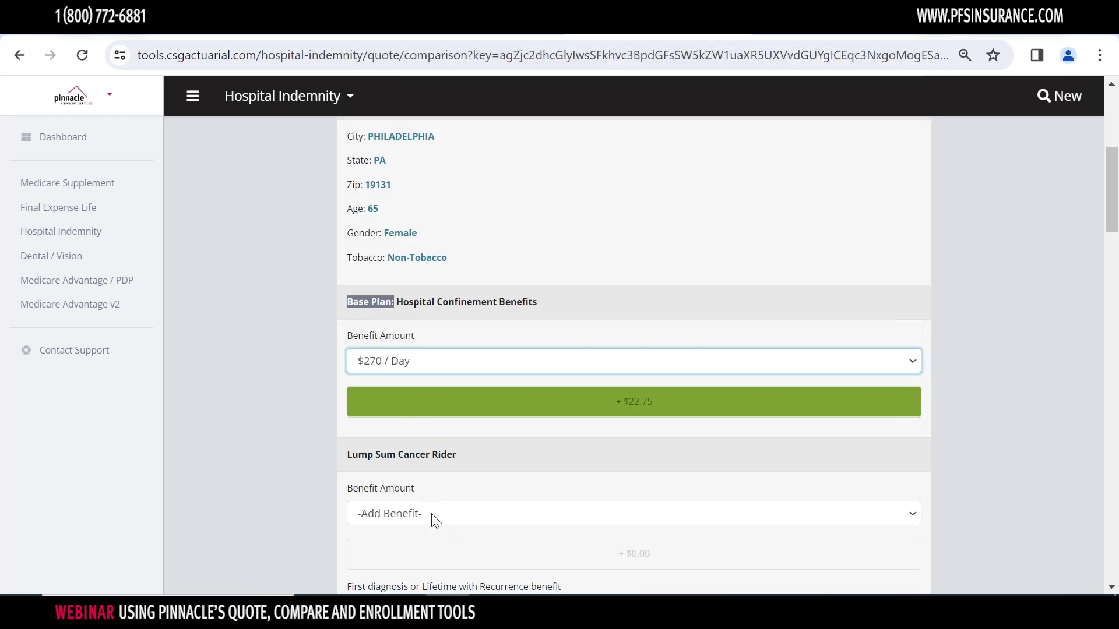
scroll(488, 431, "up", 6)
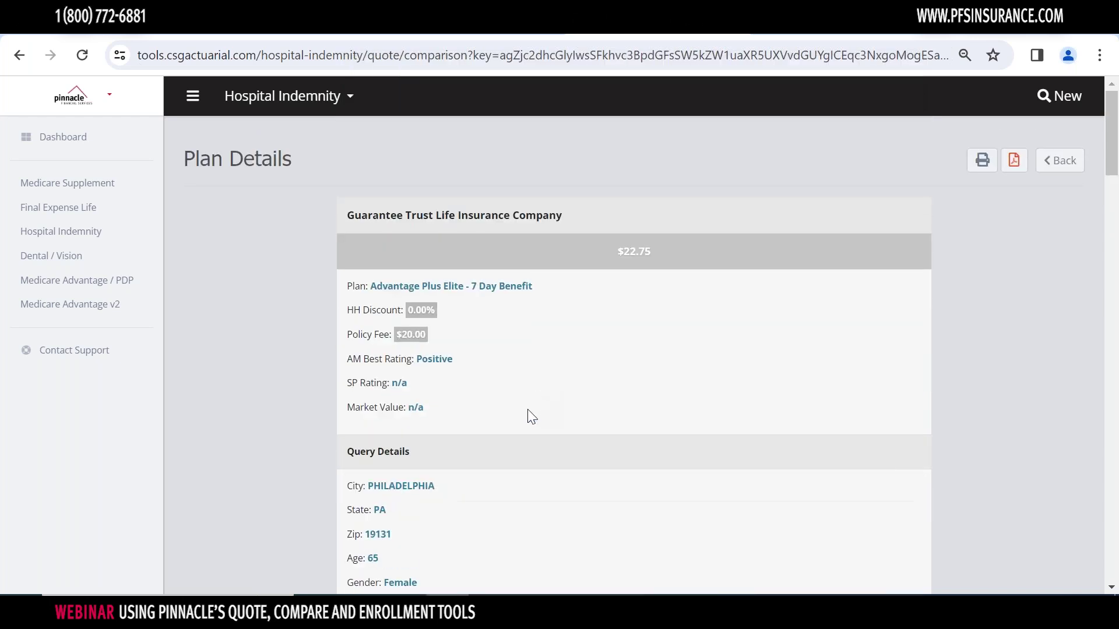
scroll(535, 413, "down", 10)
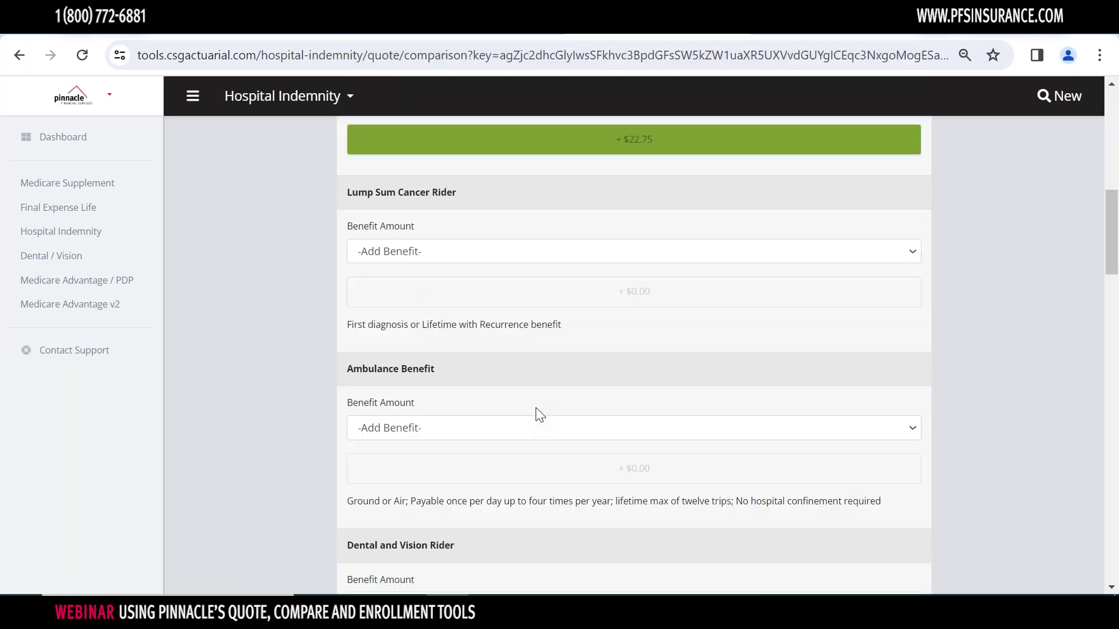
scroll(570, 417, "up", 7)
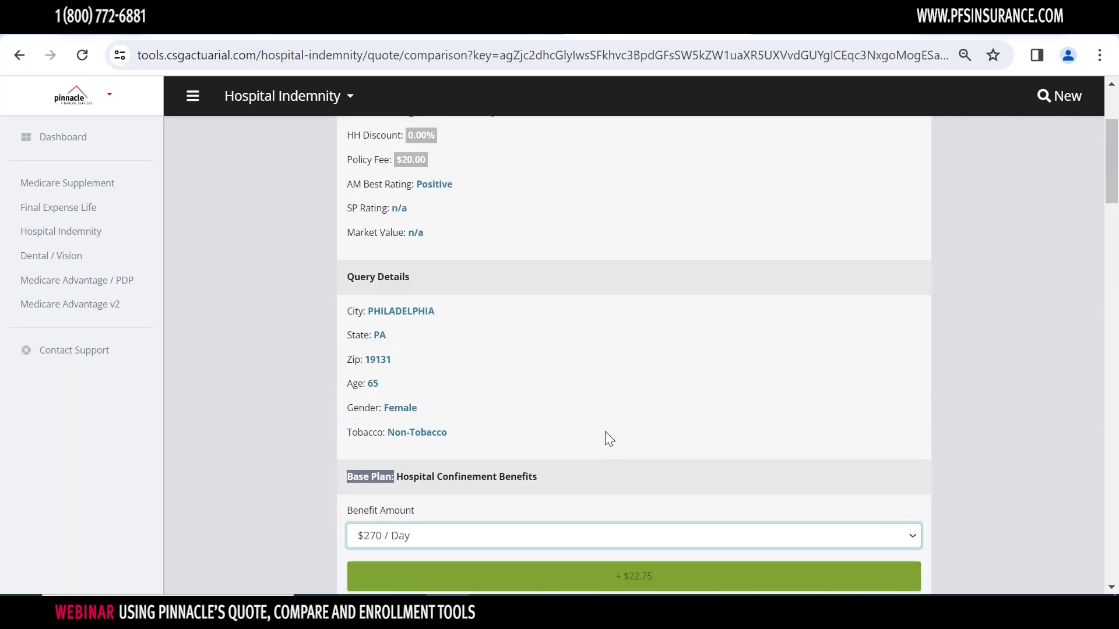
Add the Lump Sum Cancer Rider with a benefit amount of $5000 / Lifetime
scroll(609, 434, "down", 4)
scroll(605, 438, "down", 2)
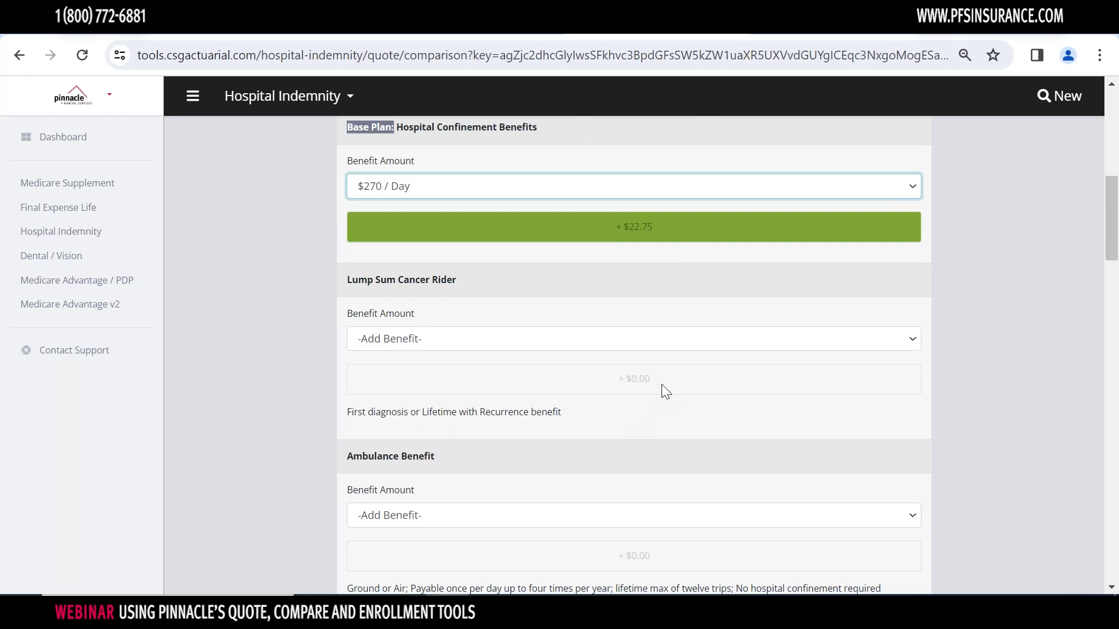
left_click(709, 344)
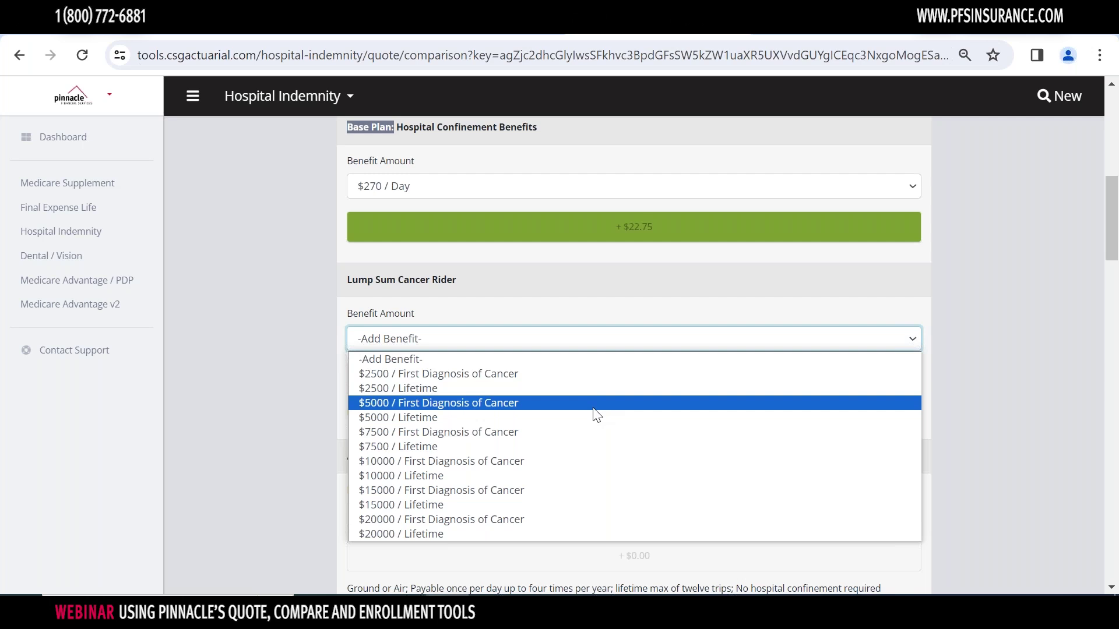
left_click(472, 417)
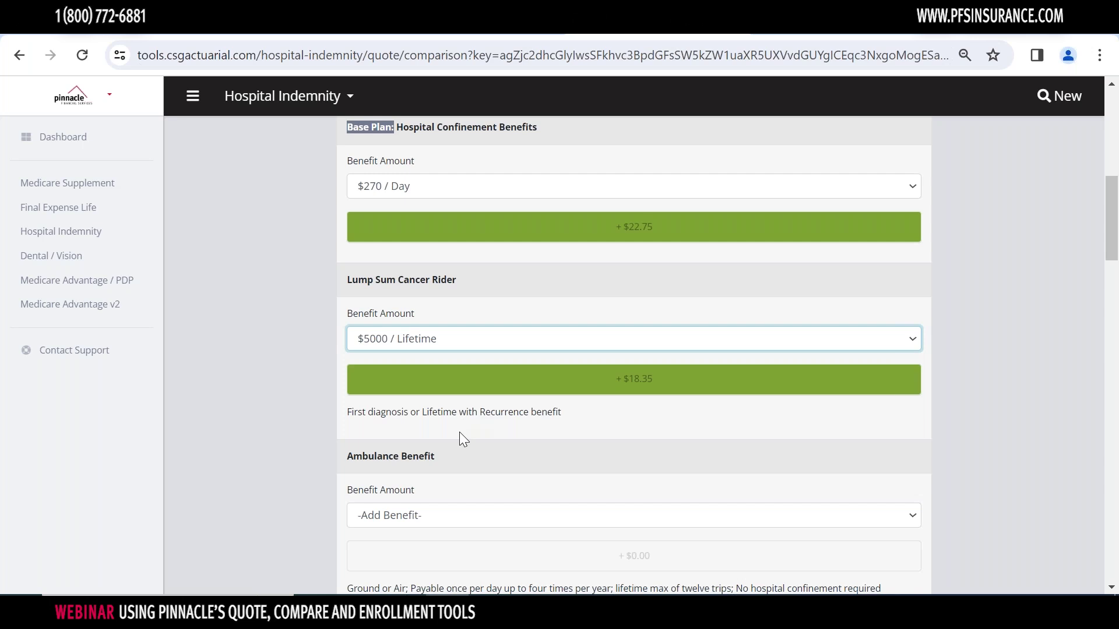
Add the Ambulance Benefit with an amount of $250 / Occurrence
scroll(459, 432, "down", 2)
scroll(460, 435, "down", 2)
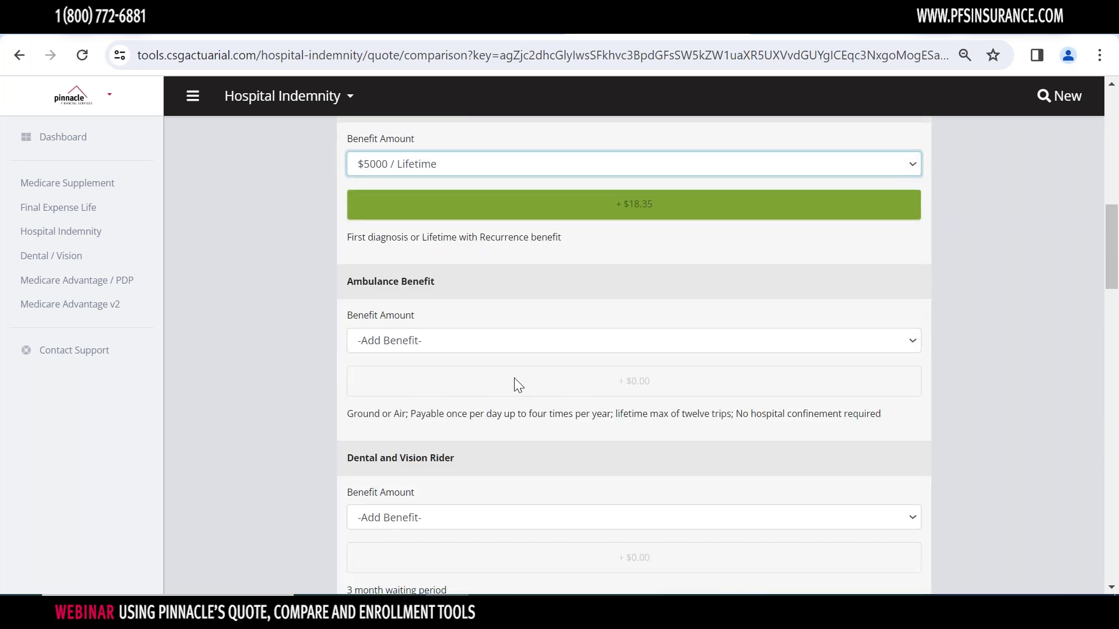
left_click(565, 343)
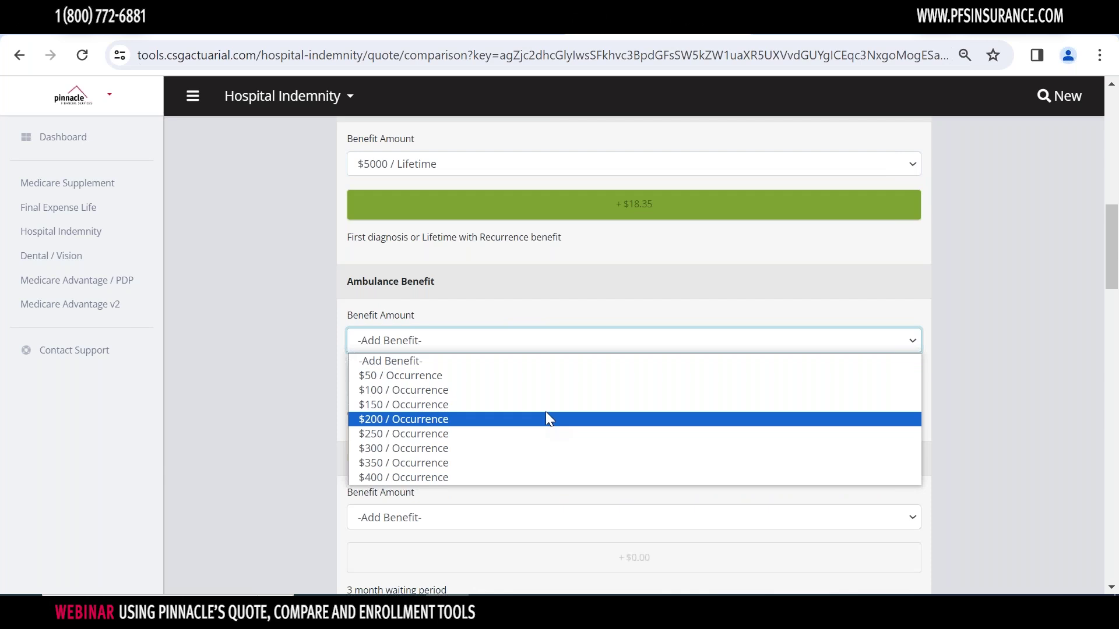
left_click(548, 434)
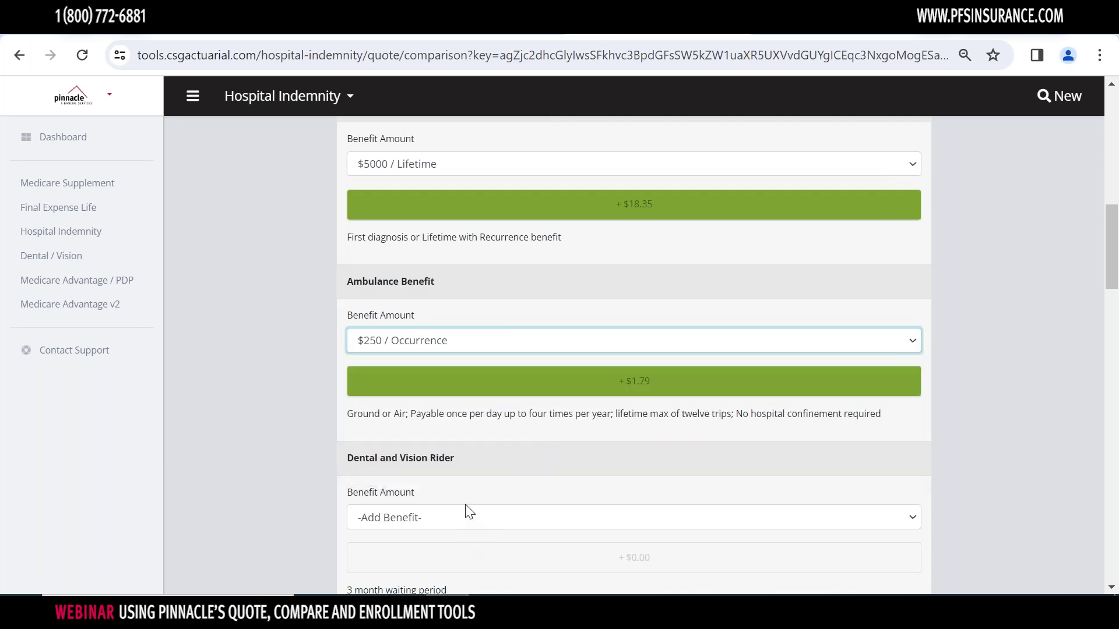
Look through the remaining optional riders, from Dental and Vision to Skilled Nursing Facility, and check the plan's total premium
scroll(459, 460, "down", 3)
scroll(460, 463, "down", 4)
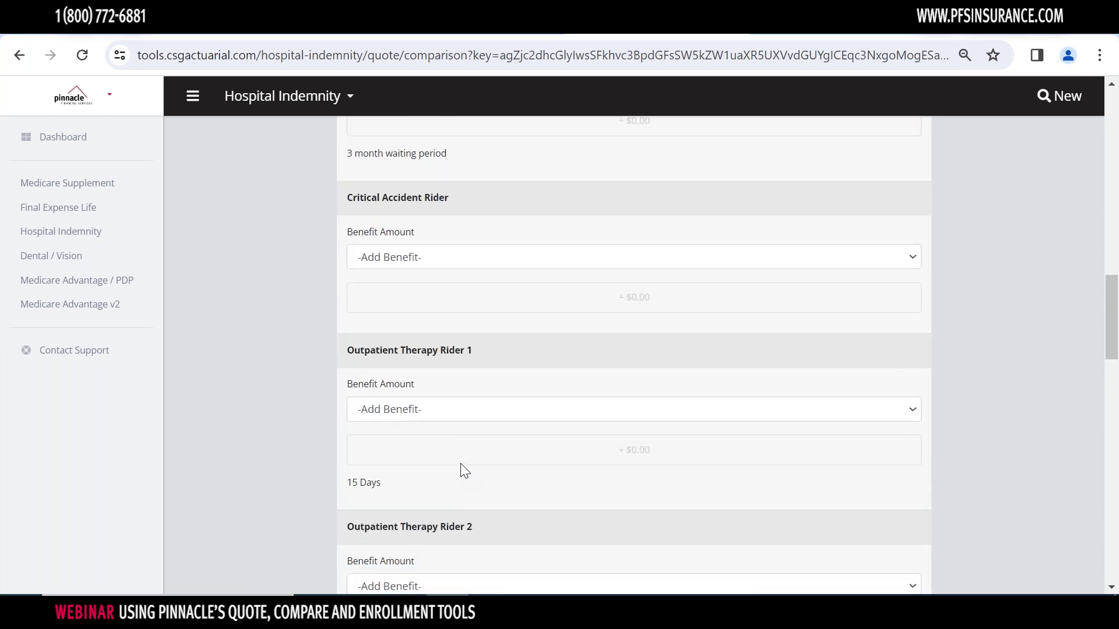
scroll(459, 466, "up", 3)
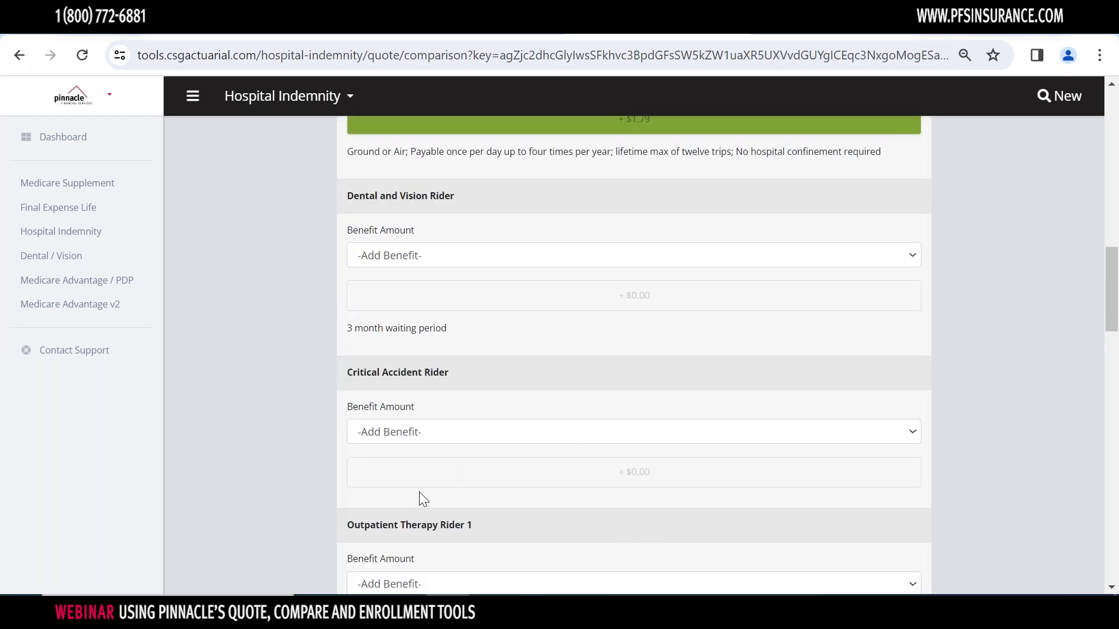
scroll(423, 499, "down", 4)
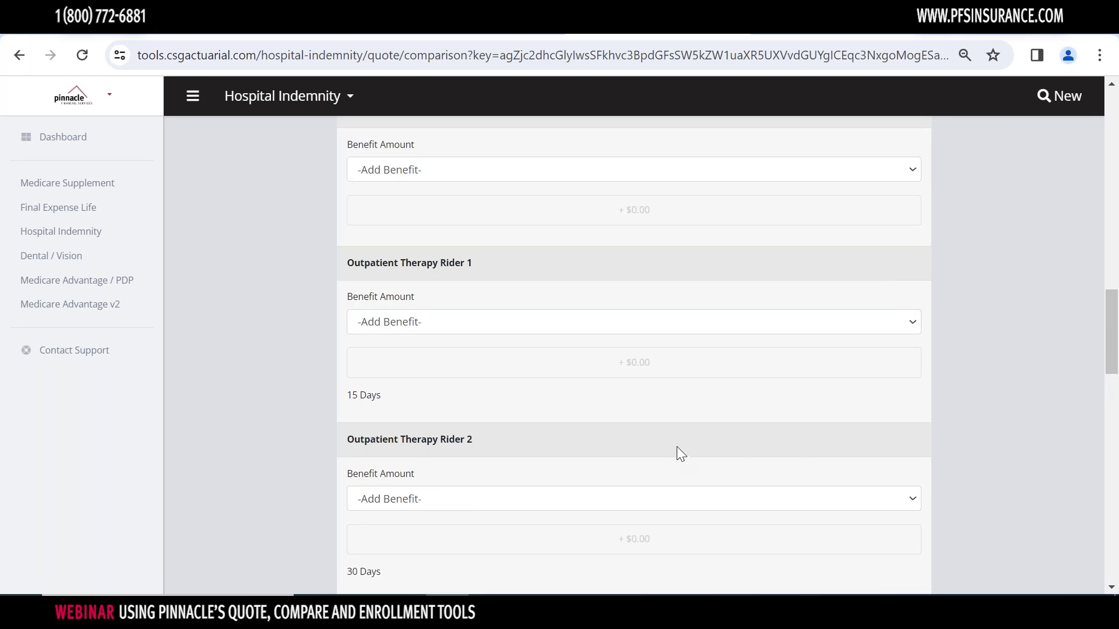
scroll(545, 479, "down", 9)
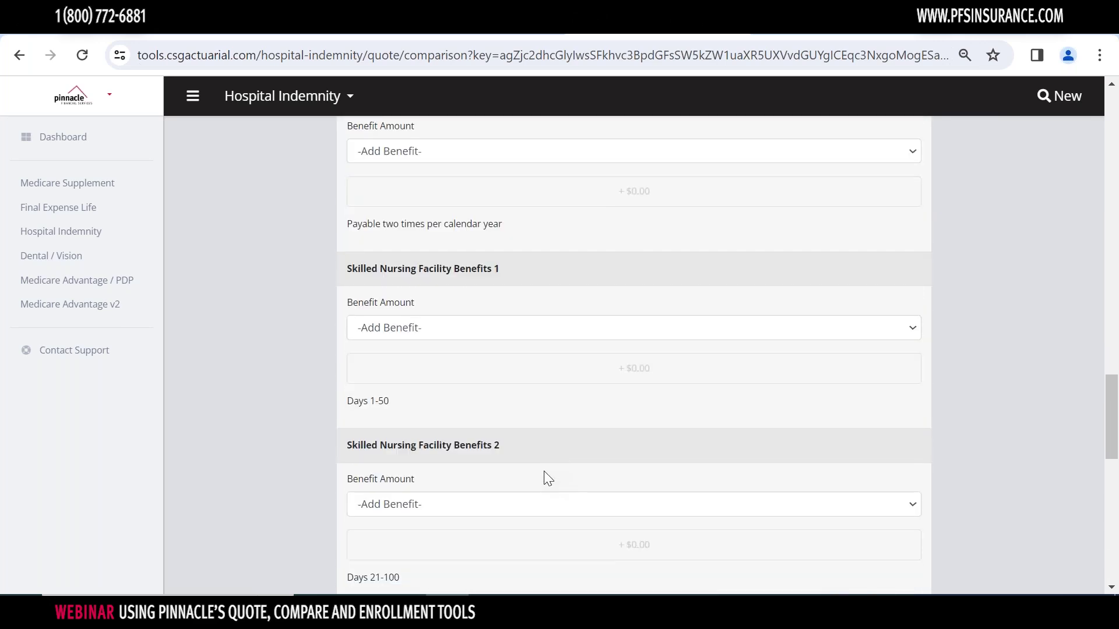
scroll(547, 478, "down", 3)
scroll(543, 470, "up", 20)
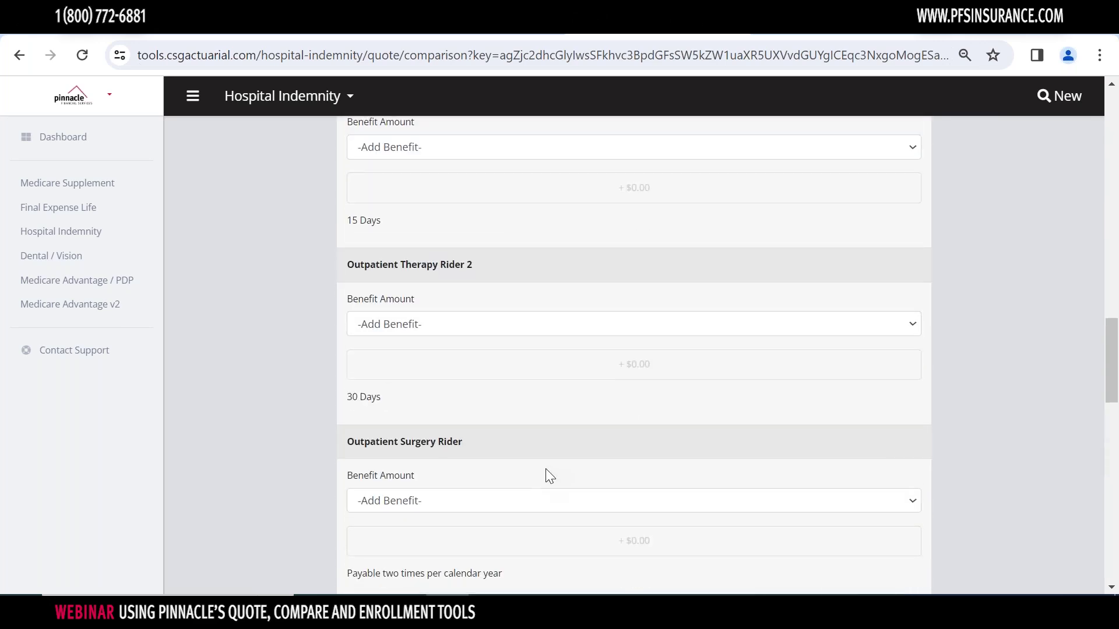
scroll(541, 484, "up", 2)
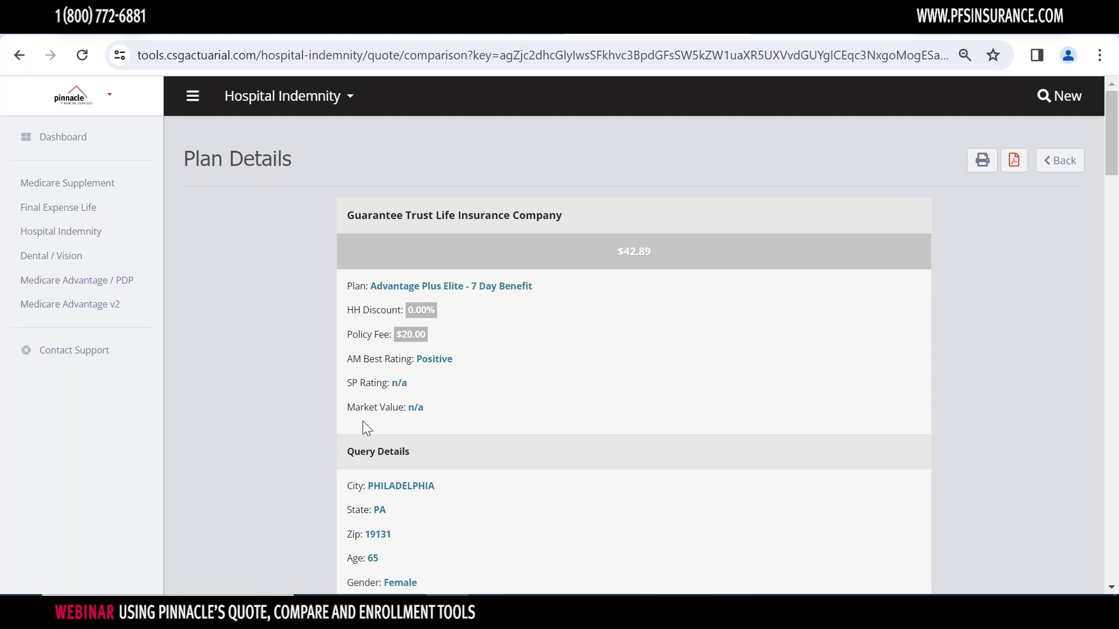
Review the query details and the chosen confinement, cancer and ambulance benefits with their individual prices
scroll(389, 397, "down", 2)
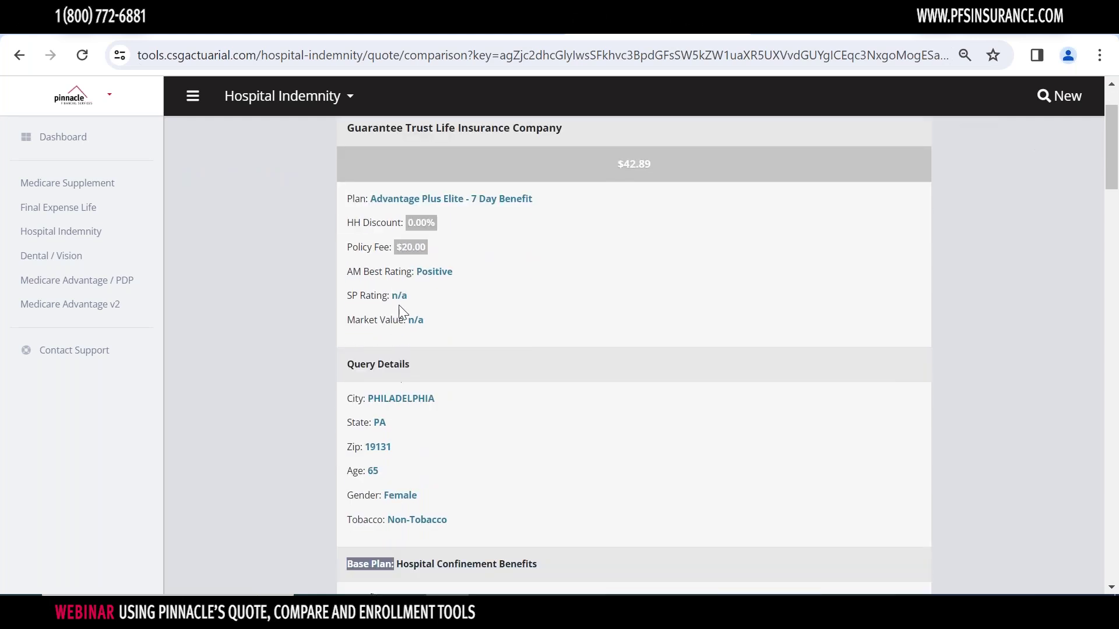
scroll(400, 312, "down", 3)
scroll(417, 300, "down", 3)
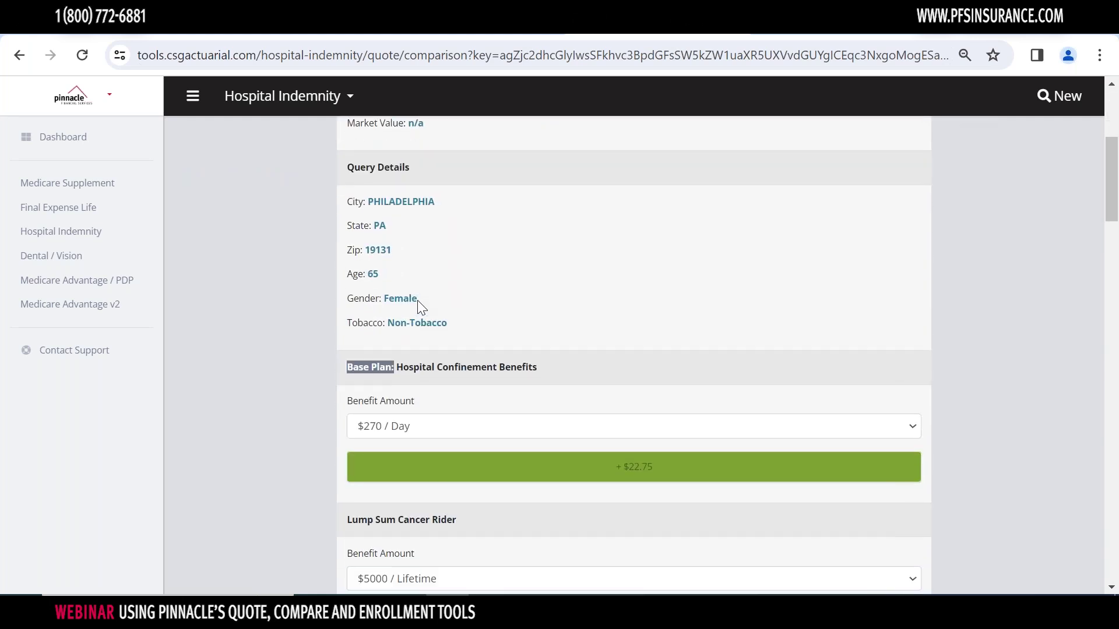
scroll(419, 300, "down", 5)
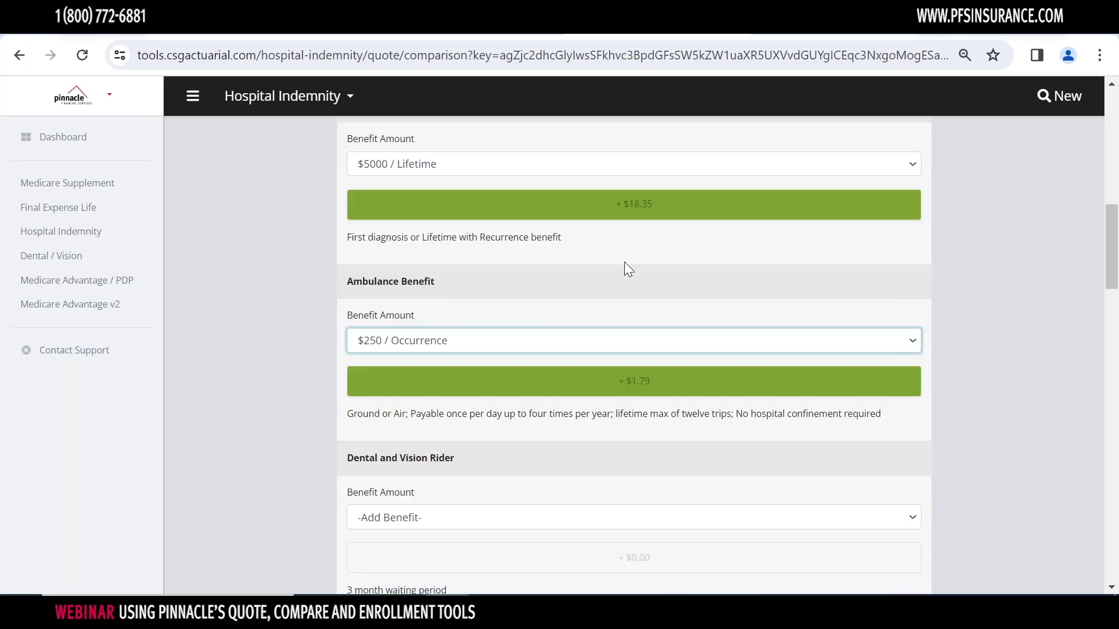
scroll(639, 333, "up", 10)
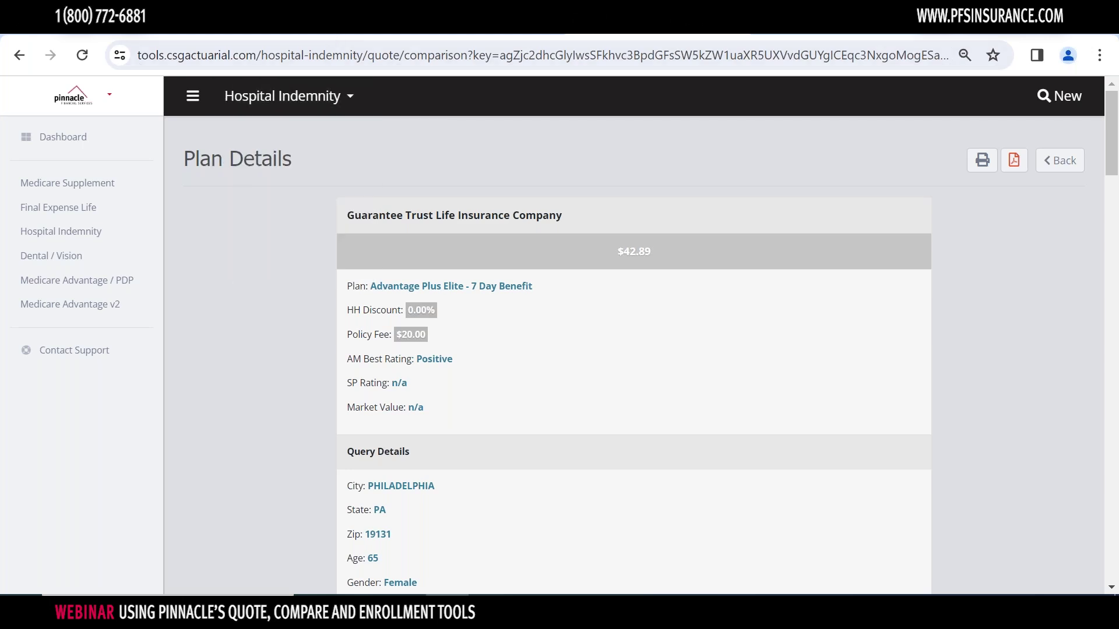
Return to the Pinnacle site's quoting page and look over its Final Expense and Annuities sections
left_click(396, 18)
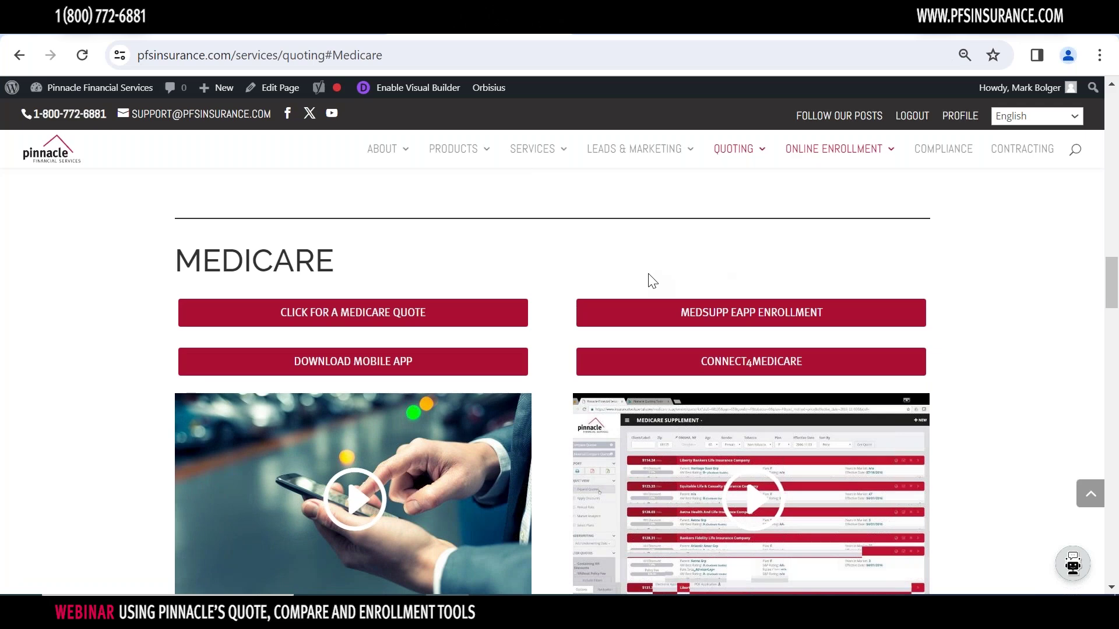
scroll(644, 288, "up", 9)
scroll(636, 303, "up", 2)
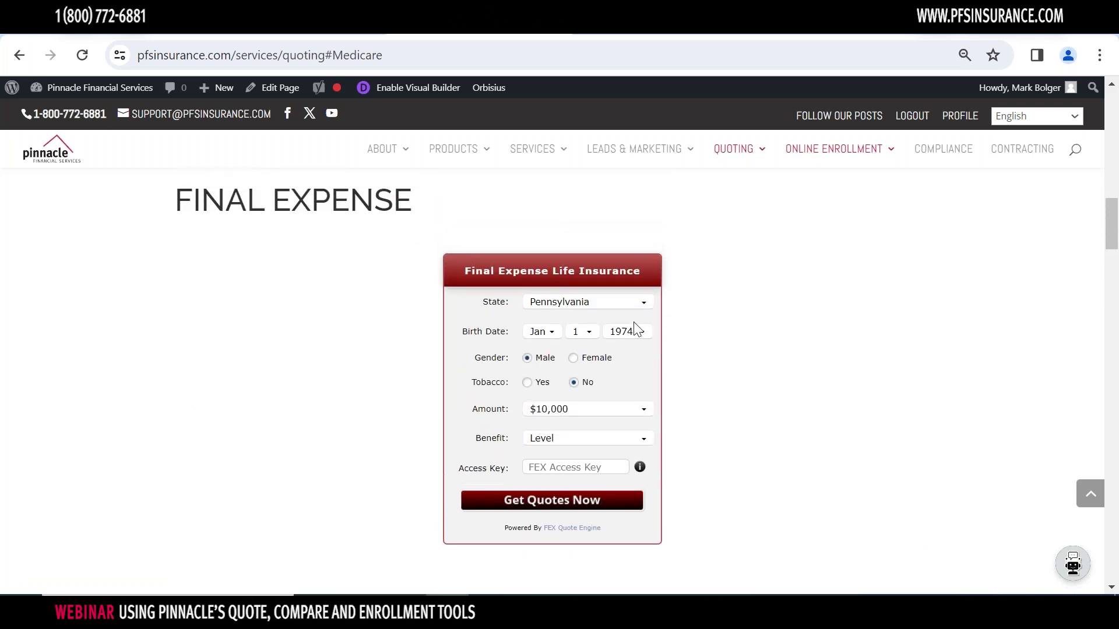
scroll(891, 484, "up", 5)
scroll(862, 449, "up", 3)
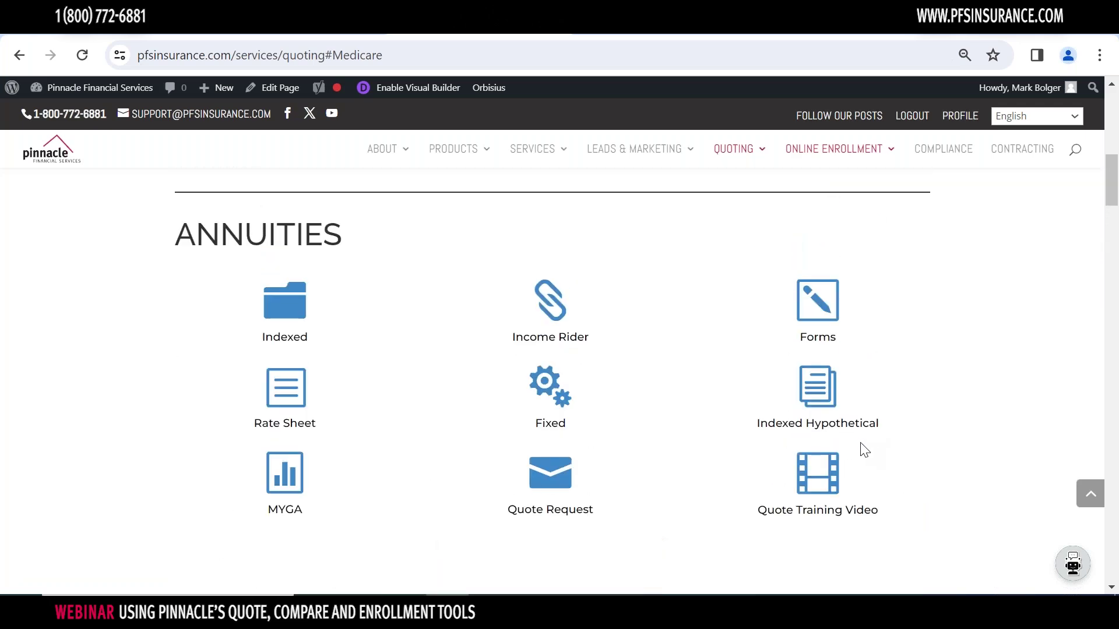
scroll(839, 463, "down", 4)
scroll(837, 465, "down", 2)
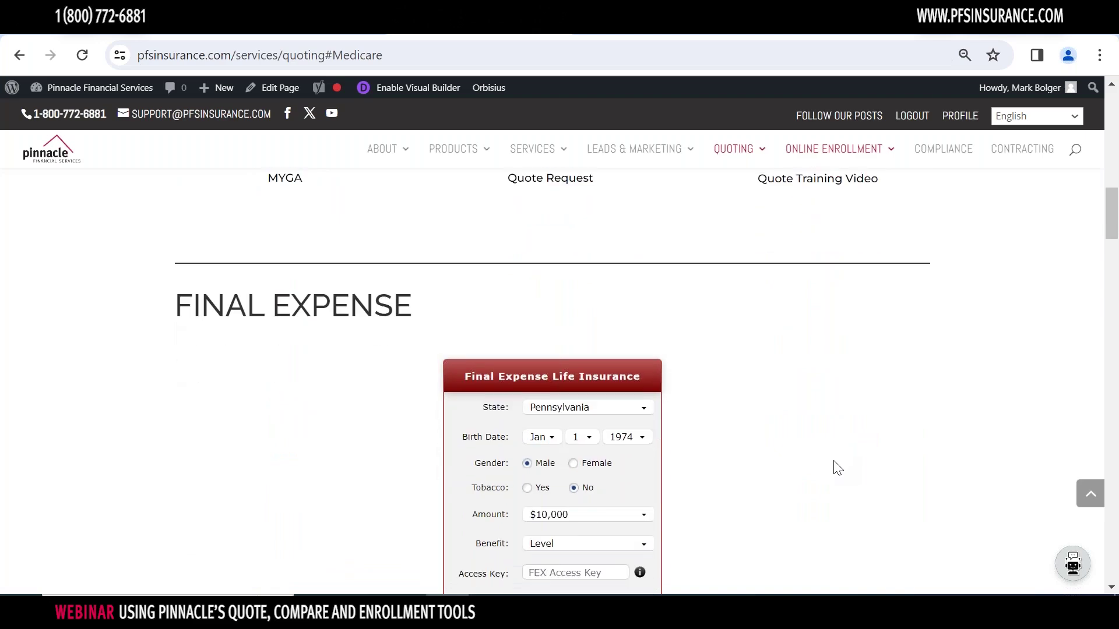
Open the Connect4Insurance online enrollment page from the Pinnacle site's navigation
scroll(958, 405, "up", 4)
scroll(951, 414, "up", 10)
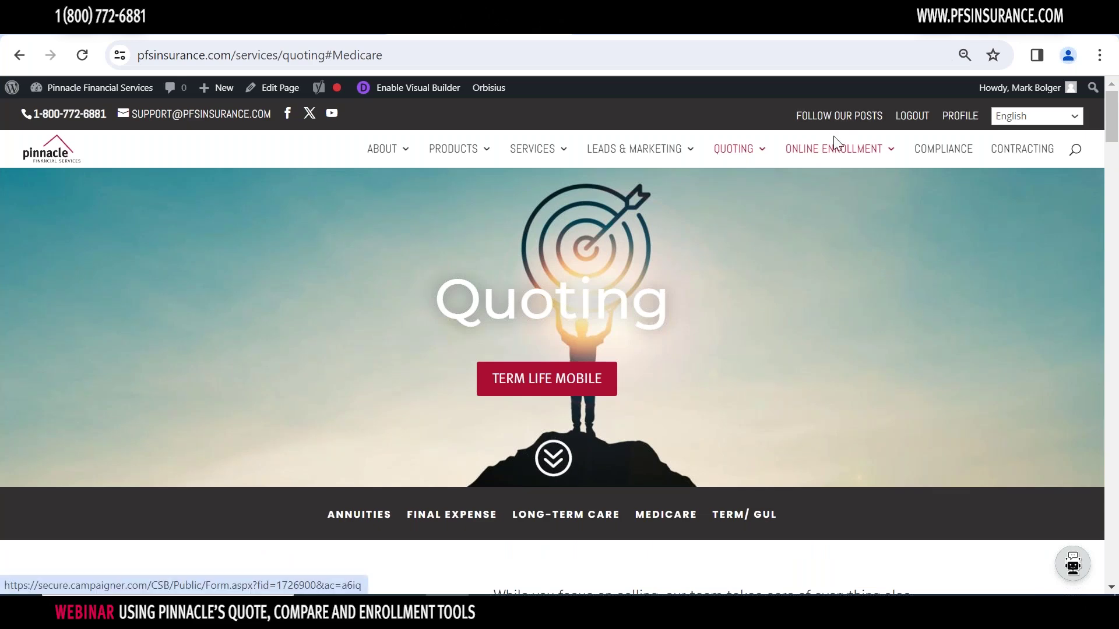
mouse_move(833, 149)
left_click(830, 200)
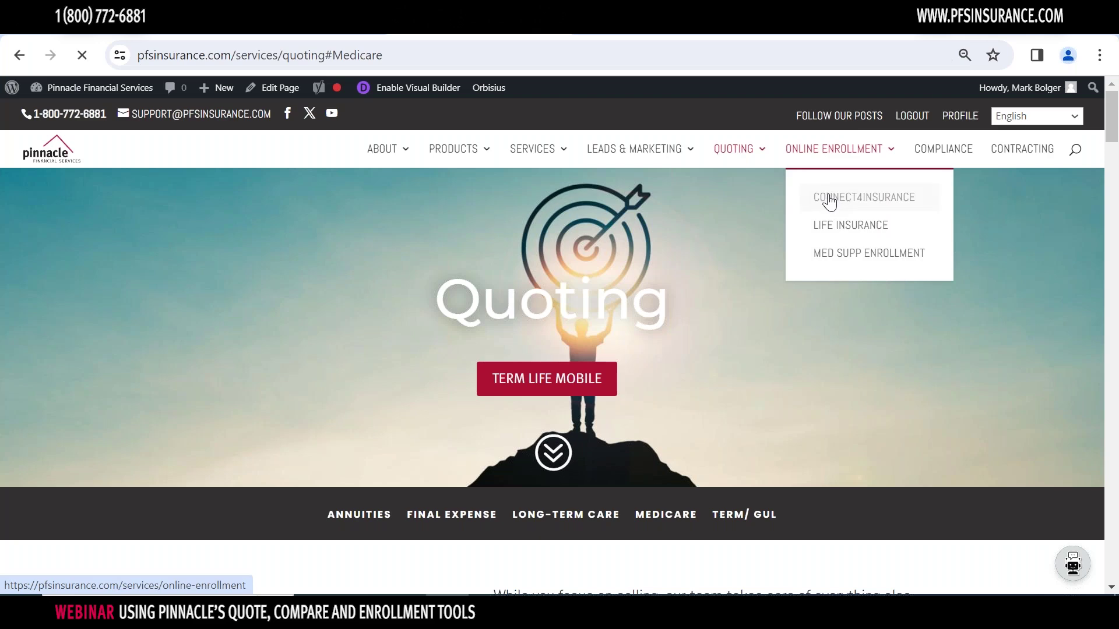